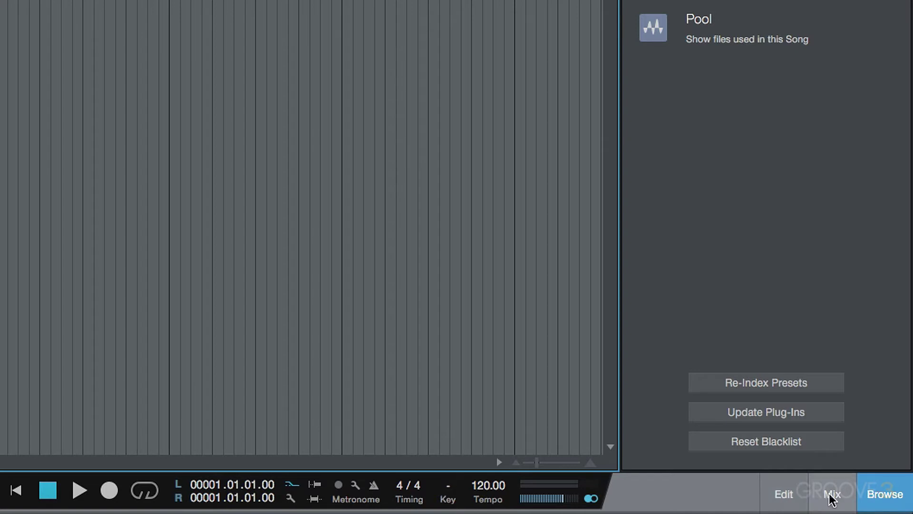
# Step: Close the browser, show the mixer, and add two mono audio tracks on Input 1
pyautogui.click(891, 497)
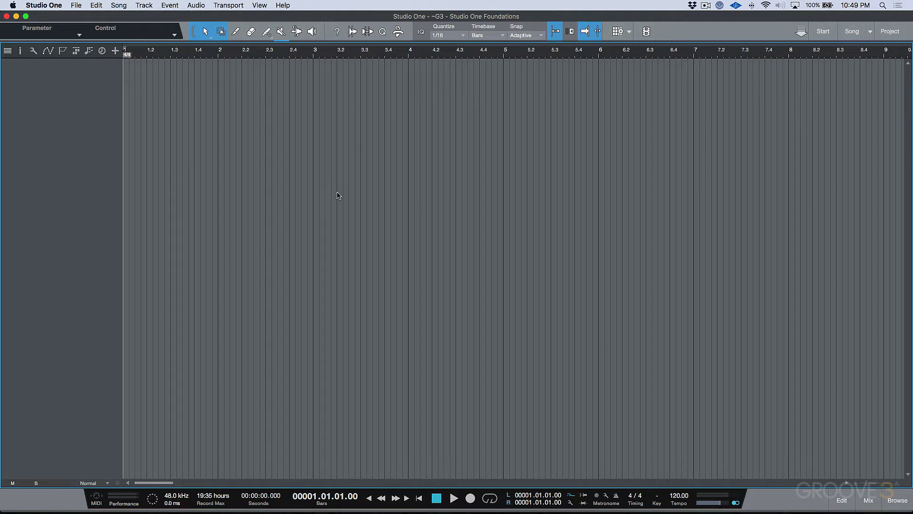
pyautogui.click(868, 507)
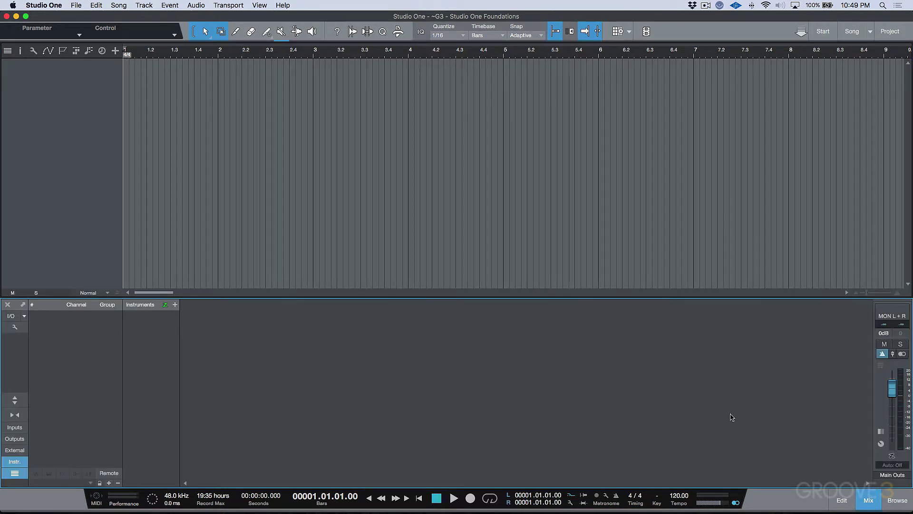
pyautogui.rightClick(80, 135)
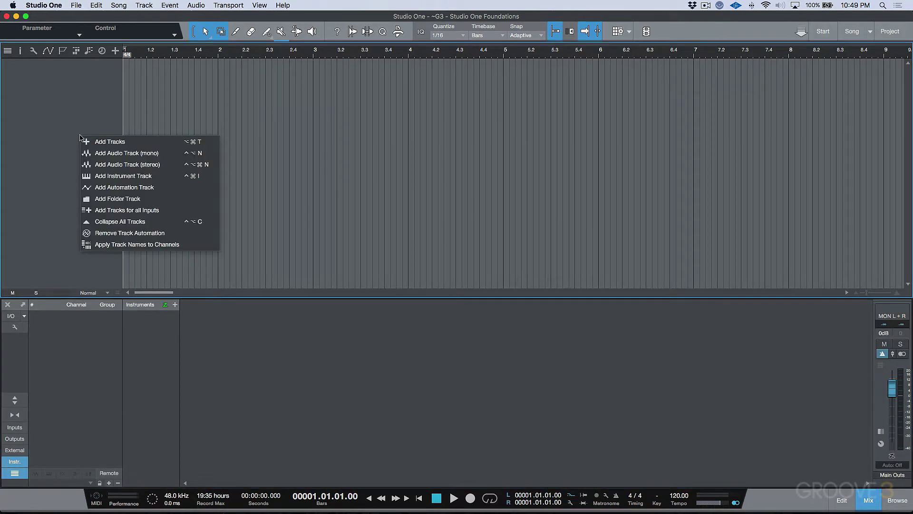
pyautogui.click(116, 153)
pyautogui.rightClick(63, 120)
pyautogui.click(109, 138)
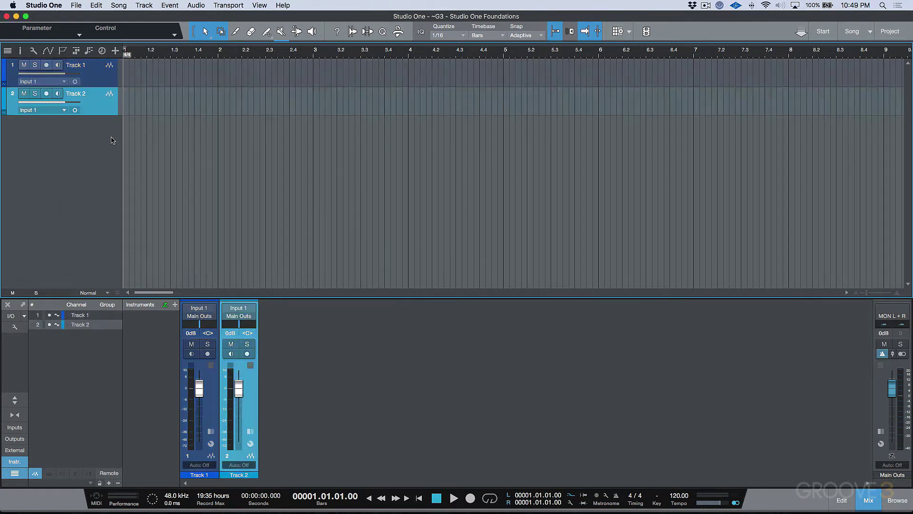
# Step: Add two stereo audio tracks on Input 1/2 and zoom out to the whole song
pyautogui.rightClick(95, 149)
pyautogui.click(102, 173)
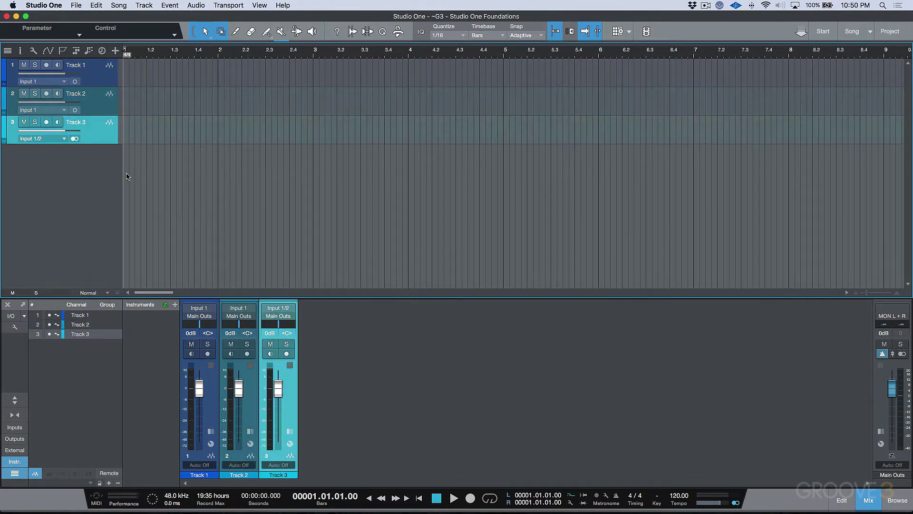
pyautogui.rightClick(90, 173)
pyautogui.click(137, 201)
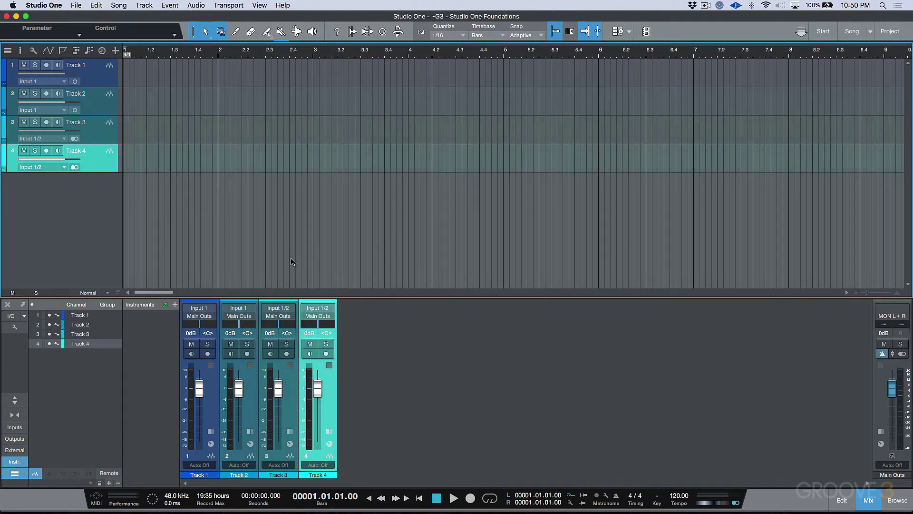
pyautogui.press('z')
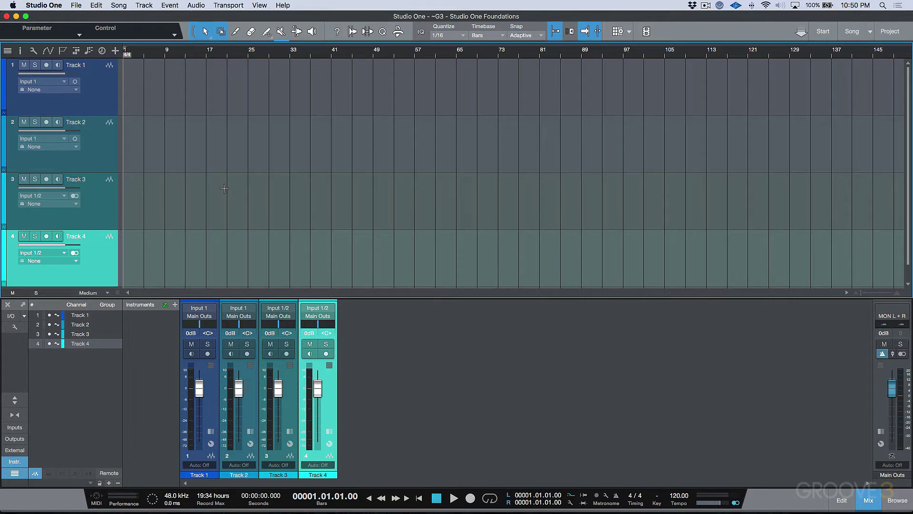
# Step: Set Track 4's volume to +0.5 dB and Track 1's to -0.6 dB, then select Tracks 1–3 in turn
pyautogui.moveTo(324, 387)
pyautogui.mouseDown()
pyautogui.moveTo(320, 397)
pyautogui.moveTo(319, 385)
pyautogui.mouseUp()
pyautogui.moveTo(74, 80)
pyautogui.mouseDown()
pyautogui.moveTo(47, 78)
pyautogui.moveTo(69, 79)
pyautogui.mouseUp()
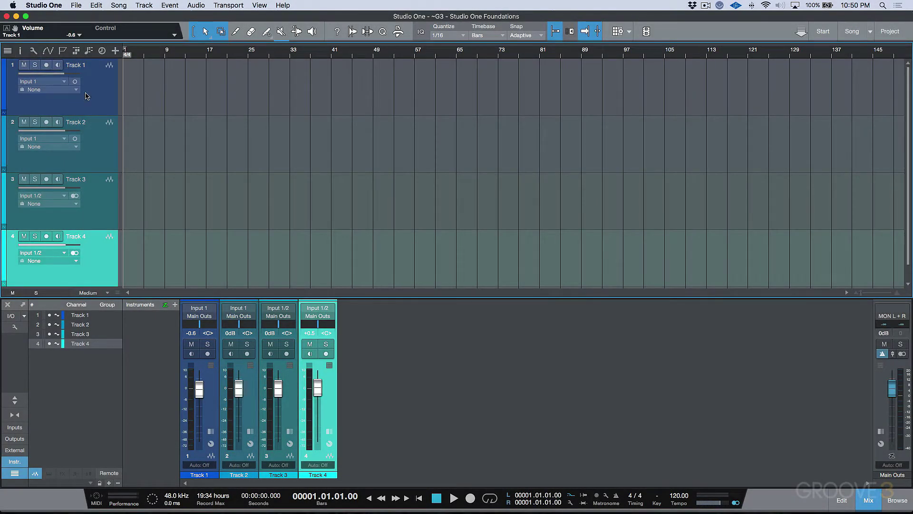
pyautogui.click(114, 90)
pyautogui.click(94, 145)
pyautogui.click(95, 96)
pyautogui.click(97, 195)
pyautogui.click(99, 89)
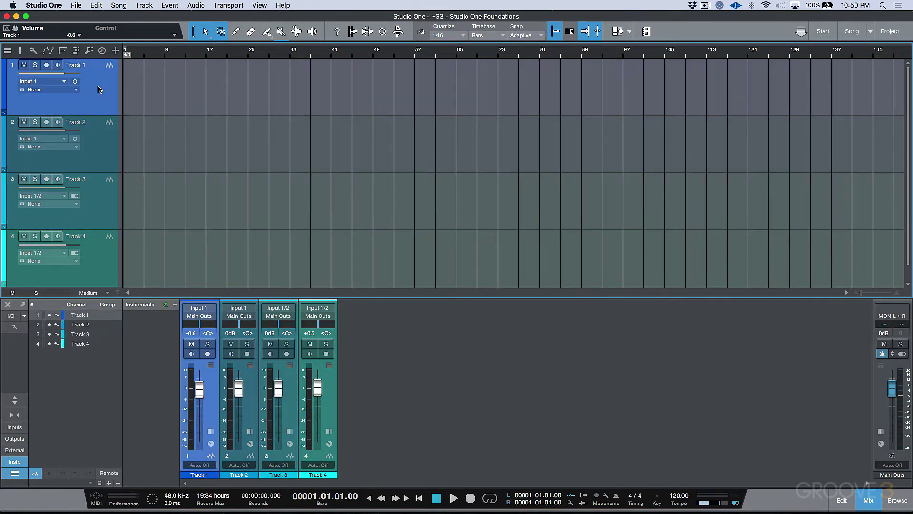
# Step: Show Track 1 in the Inspector and lower its fader to -5.1 dB
pyautogui.click(20, 51)
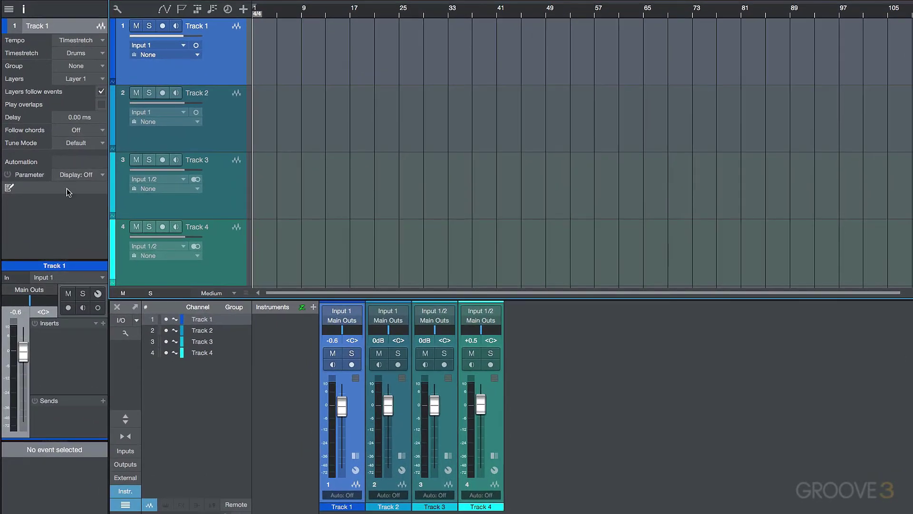
pyautogui.moveTo(28, 354)
pyautogui.mouseDown()
pyautogui.moveTo(28, 374)
pyautogui.moveTo(27, 364)
pyautogui.mouseUp()
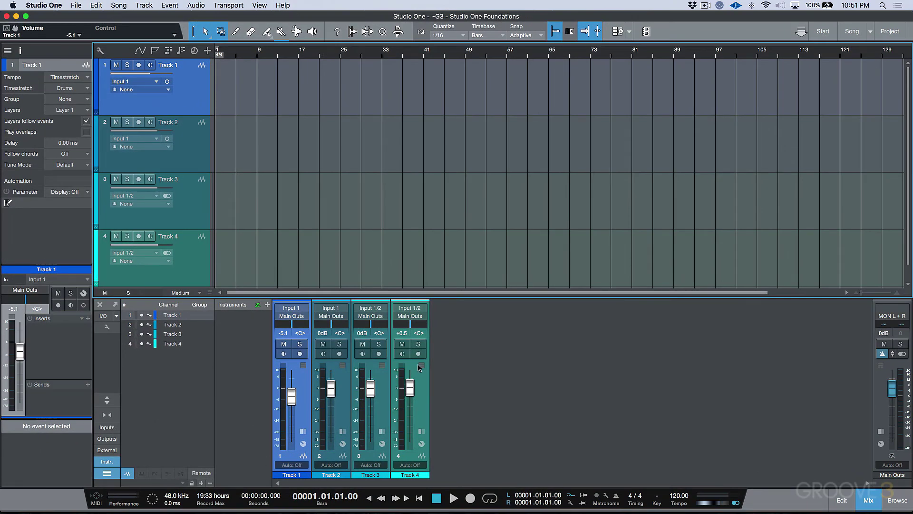
pyautogui.moveTo(403, 380)
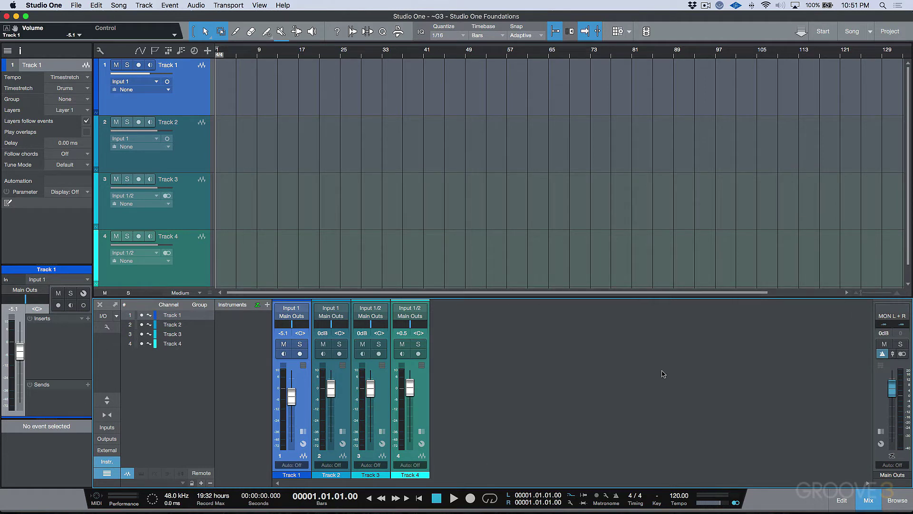
# Step: Toggle the mixer's Inputs, Outputs and External panels on and off, then hide Instr
pyautogui.click(106, 427)
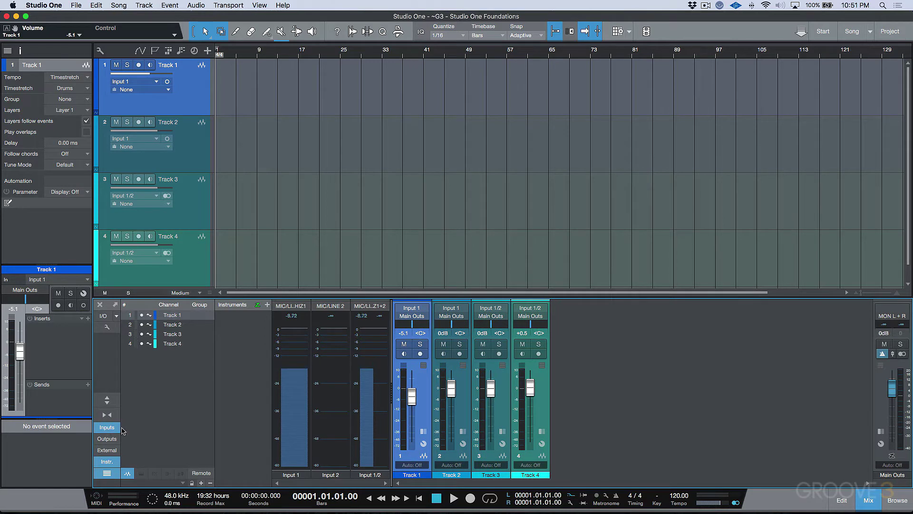
pyautogui.click(106, 428)
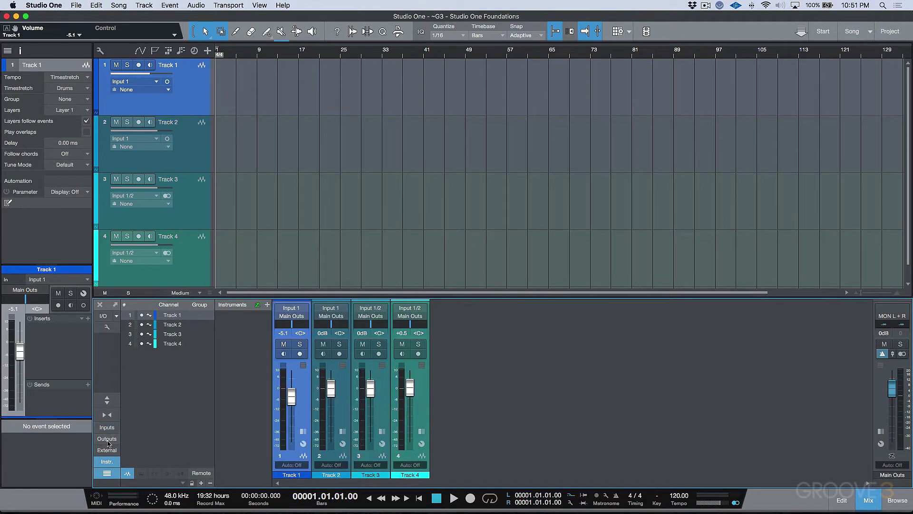
pyautogui.click(107, 439)
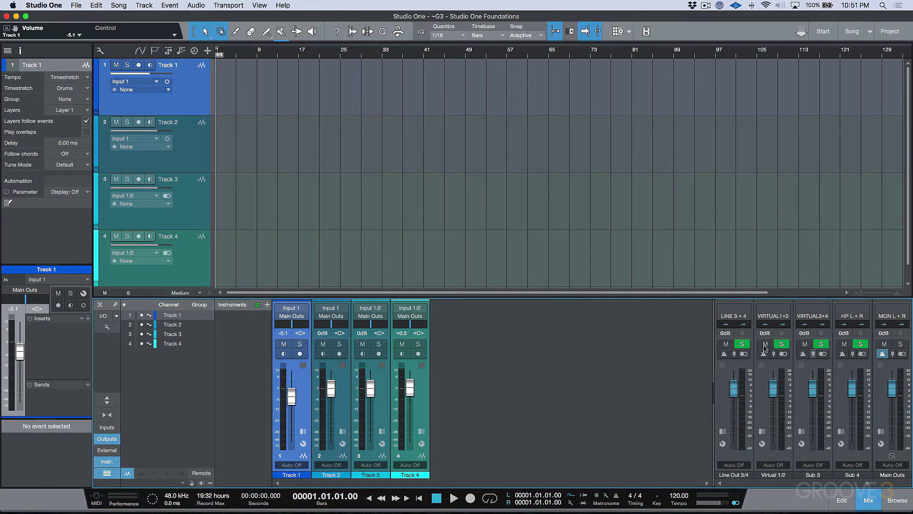
pyautogui.click(107, 439)
pyautogui.click(108, 451)
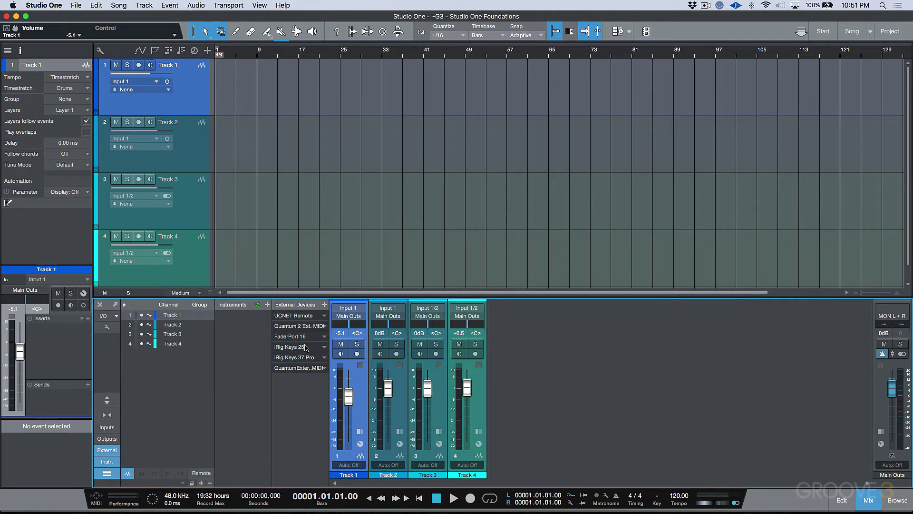
pyautogui.click(105, 451)
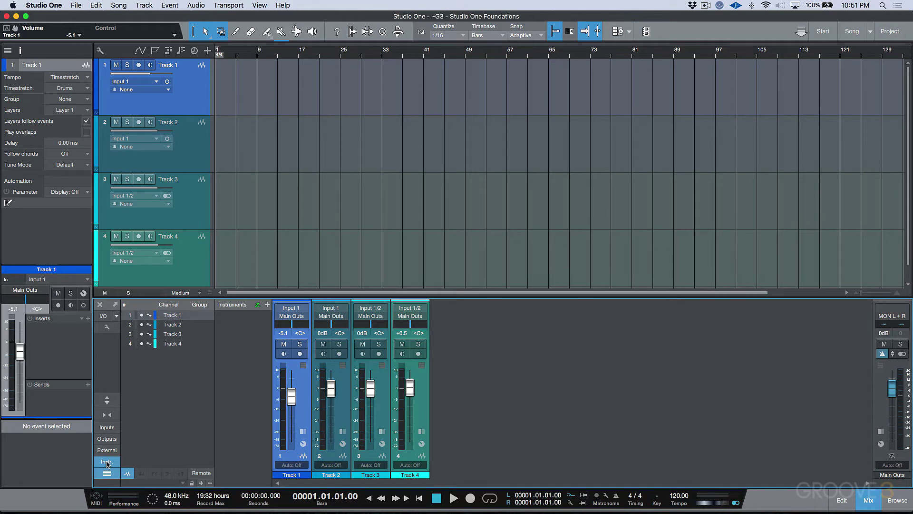
pyautogui.click(106, 462)
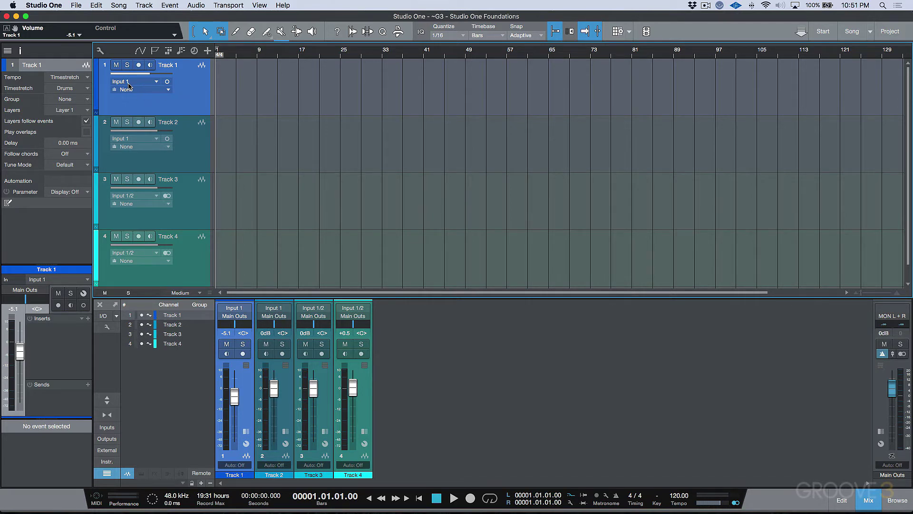
# Step: Arm Track 1 and record an audio event from bar 1 to about bar 4
pyautogui.click(138, 65)
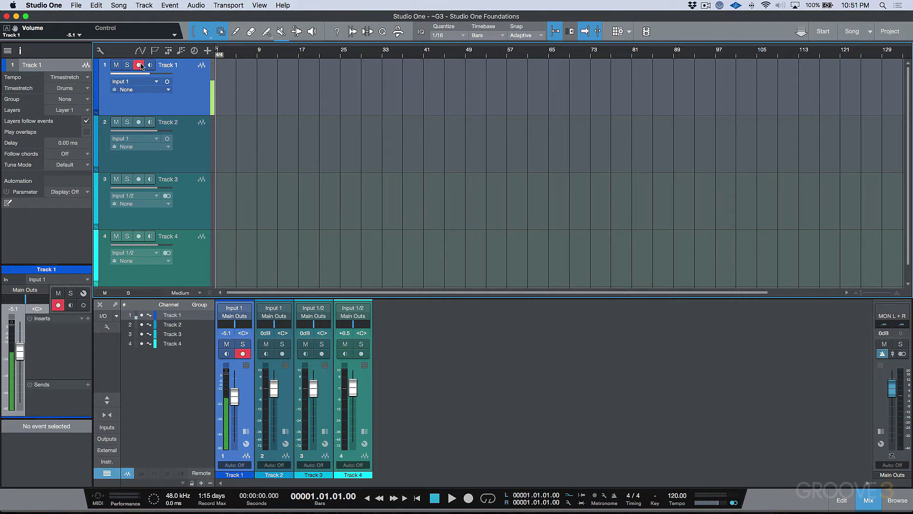
pyautogui.press('KP_Multiply')
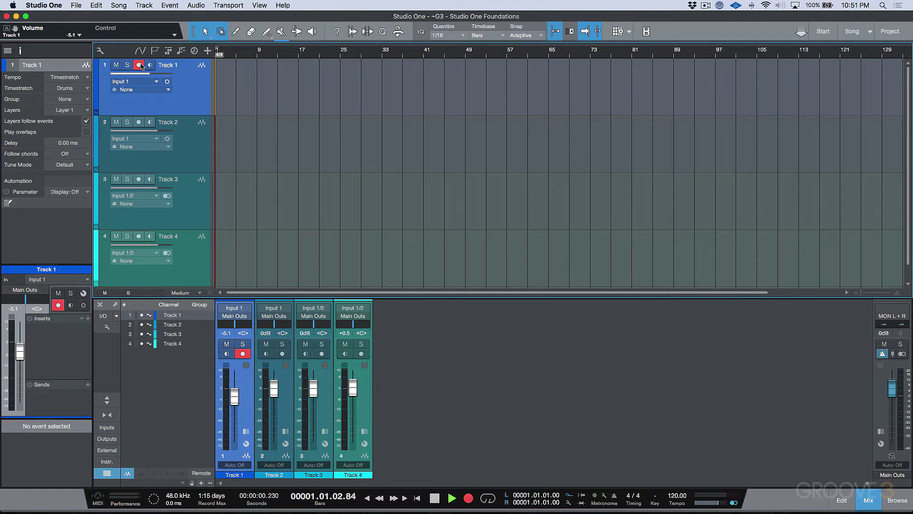
pyautogui.press('e')
pyautogui.press('e')
pyautogui.press('e')
pyautogui.press('e')
pyautogui.press('e')
pyautogui.press('e')
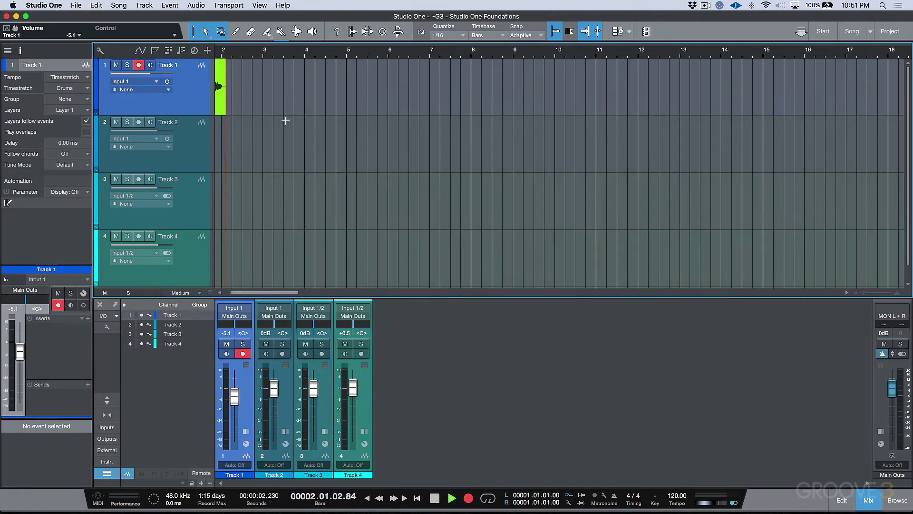
pyautogui.hscroll(-2, 290, 123)
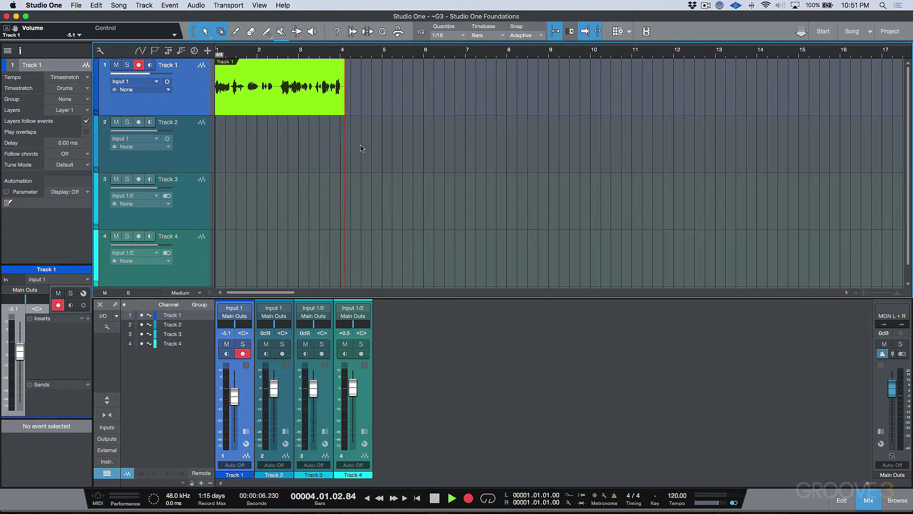
pyautogui.press('space')
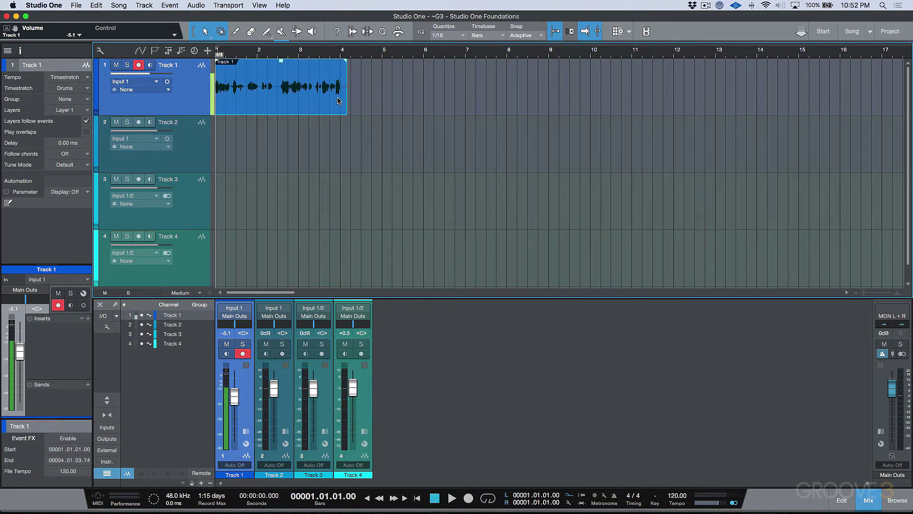
# Step: Open the recorded event in the audio editor, enlarge it, then float and reposition its window
pyautogui.doubleClick(312, 108)
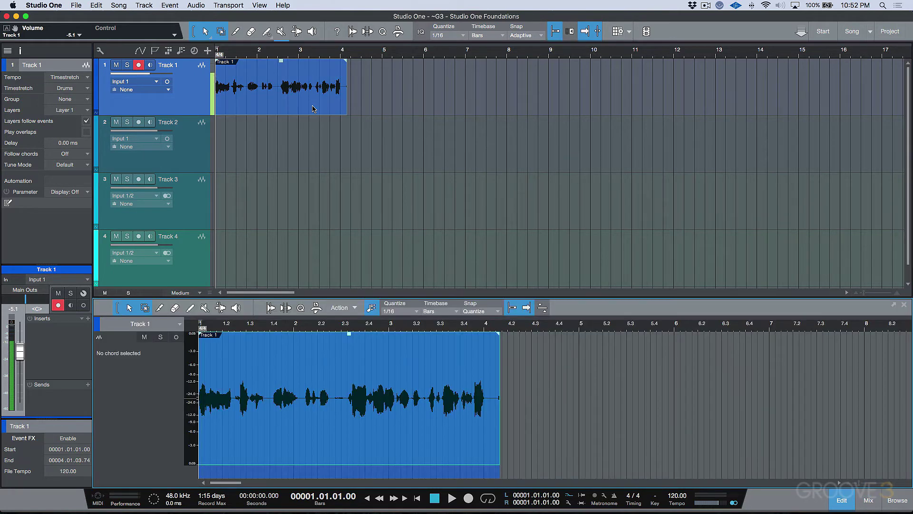
pyautogui.moveTo(409, 299); pyautogui.dragTo(409, 147)
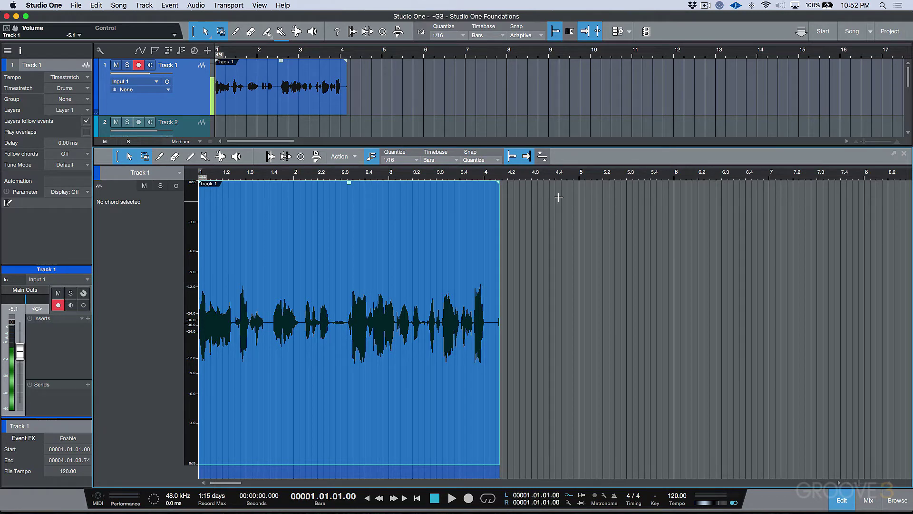
pyautogui.click(895, 154)
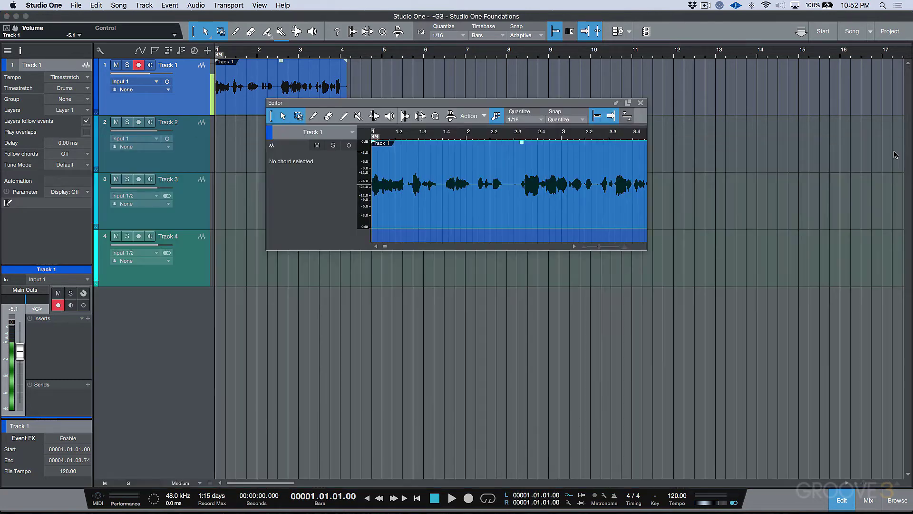
pyautogui.moveTo(569, 106); pyautogui.dragTo(485, 107)
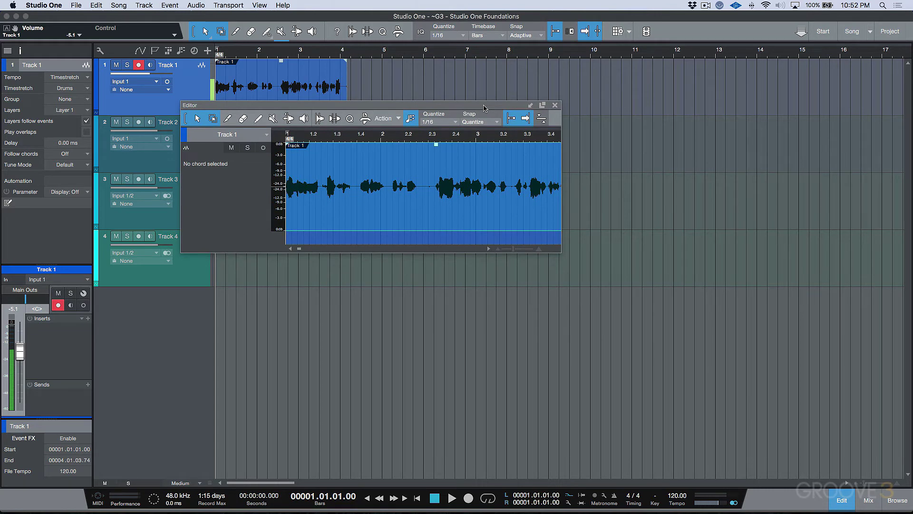
pyautogui.moveTo(485, 108); pyautogui.dragTo(455, 185)
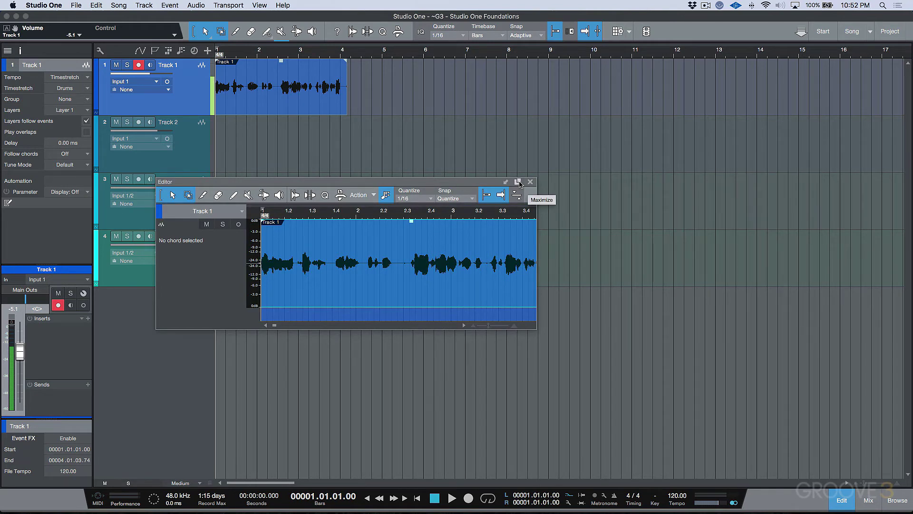
# Step: Maximize the floating editor, check it in App Exposé, then dock it back into the song window
pyautogui.click(518, 183)
pyautogui.click(264, 161)
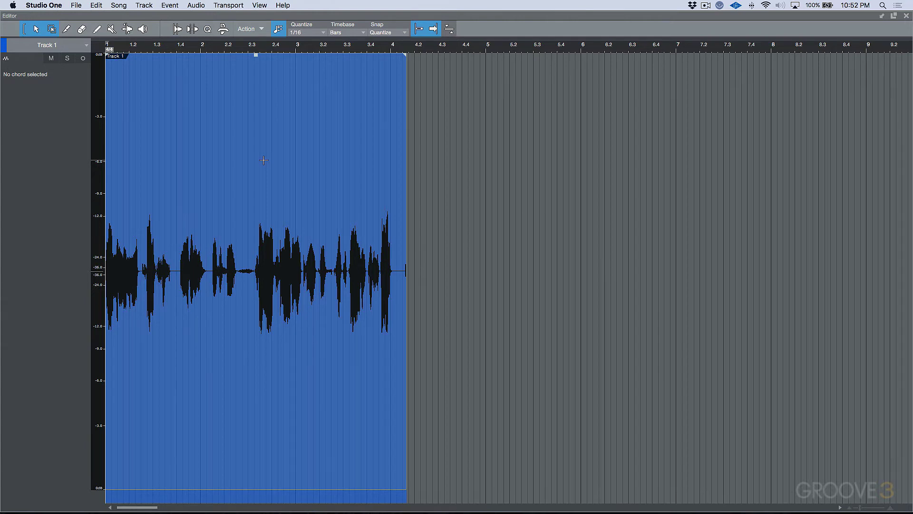
pyautogui.hotkey('ctrl', 'Down')
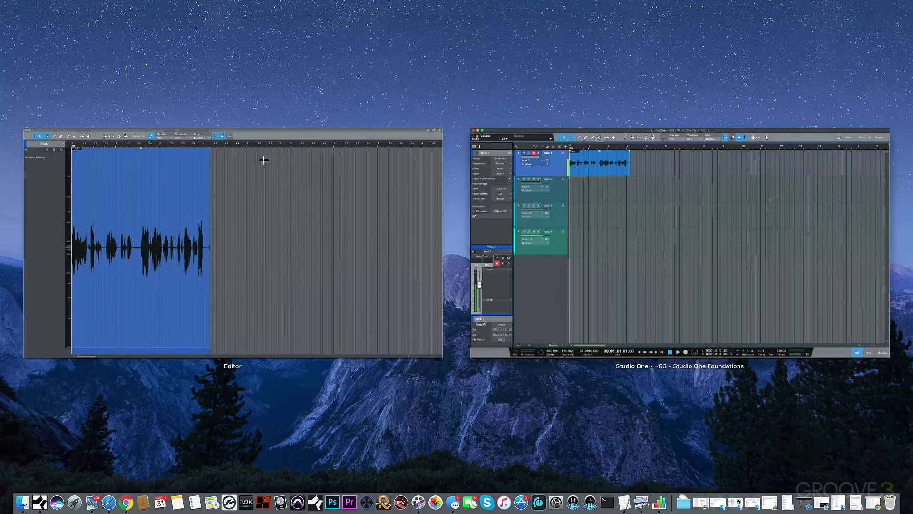
pyautogui.click(687, 195)
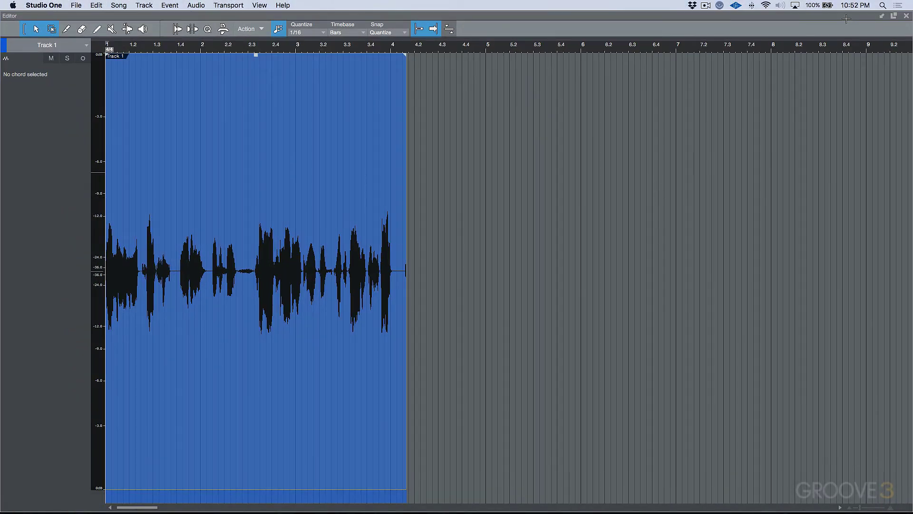
pyautogui.click(882, 17)
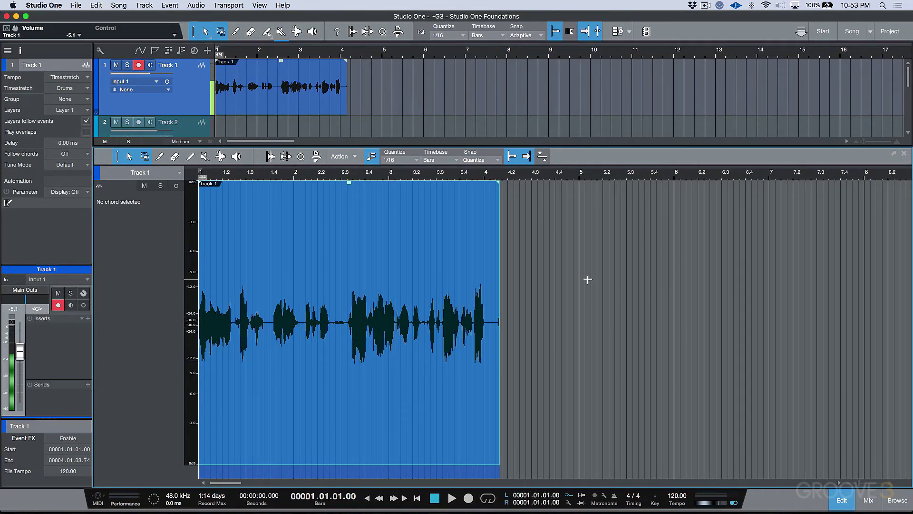
# Step: Float the mixer console and maximize it, check it in Exposé, then dock it beneath the arrangement
pyautogui.click(868, 500)
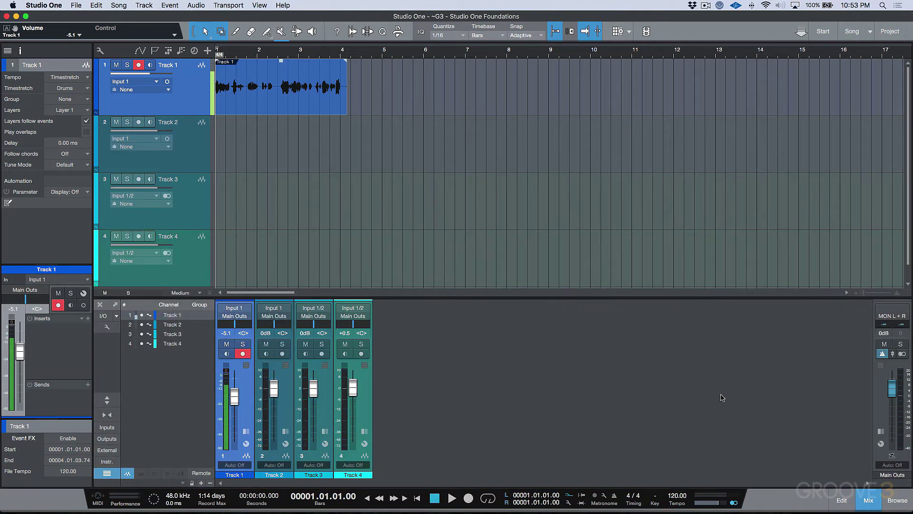
pyautogui.click(115, 306)
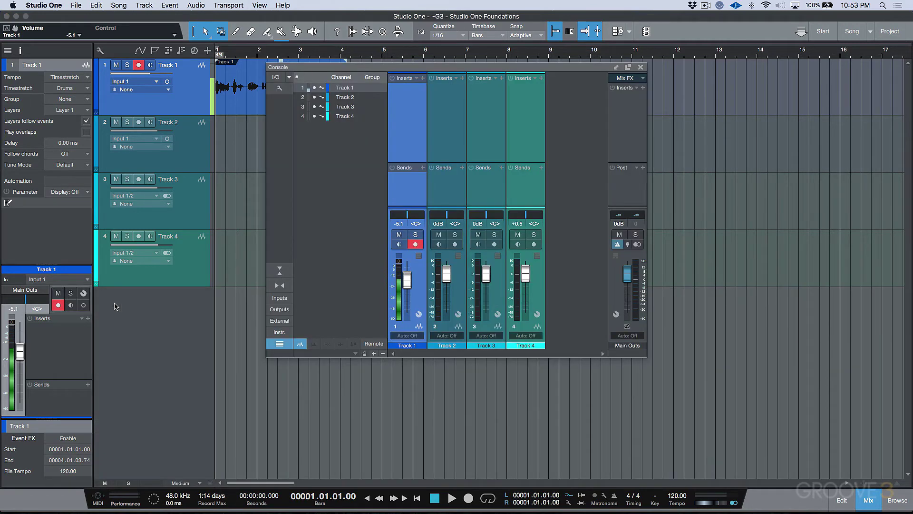
pyautogui.click(626, 70)
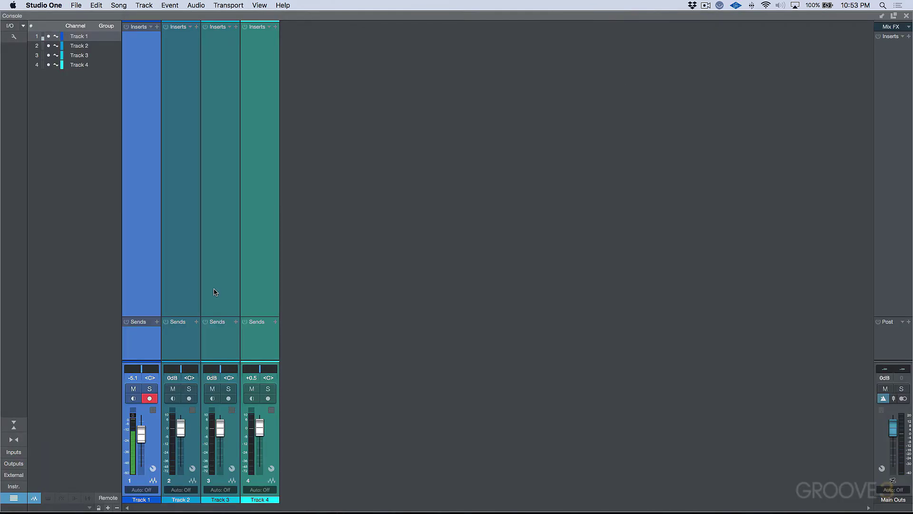
pyautogui.hotkey('ctrl', 'Down')
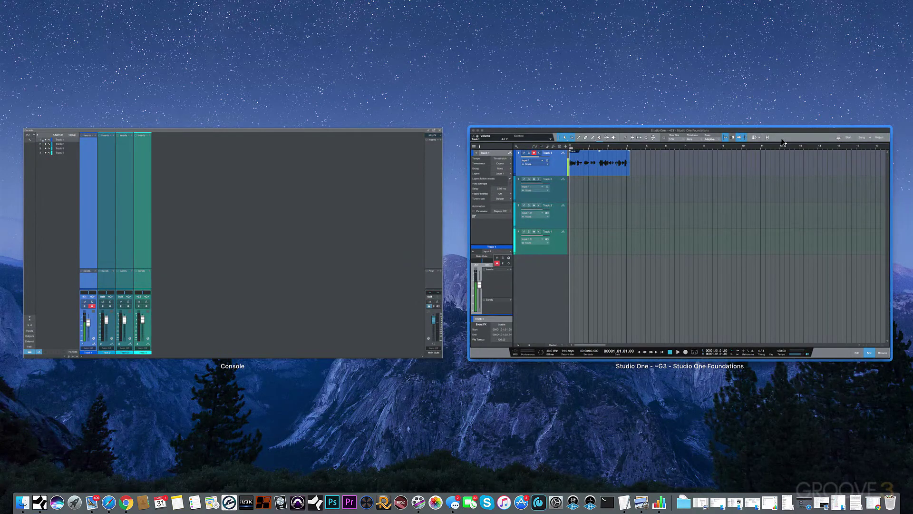
pyautogui.click(406, 201)
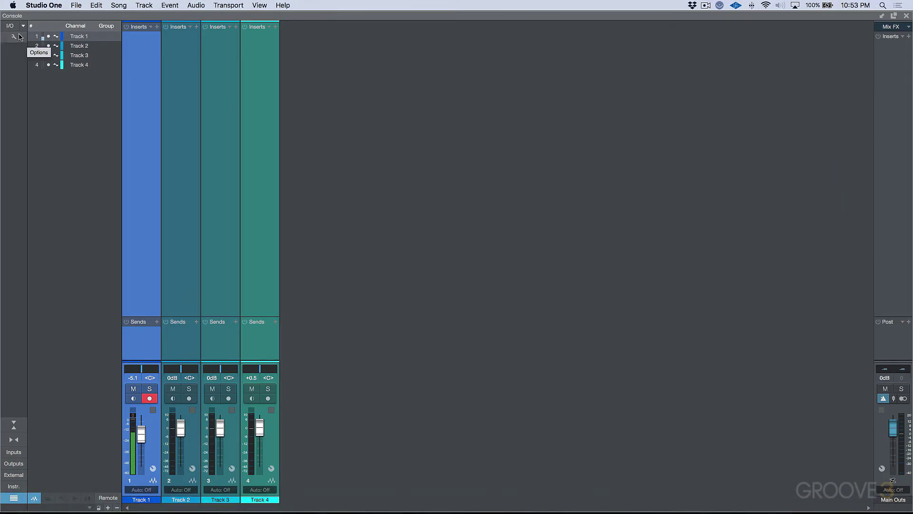
pyautogui.click(882, 16)
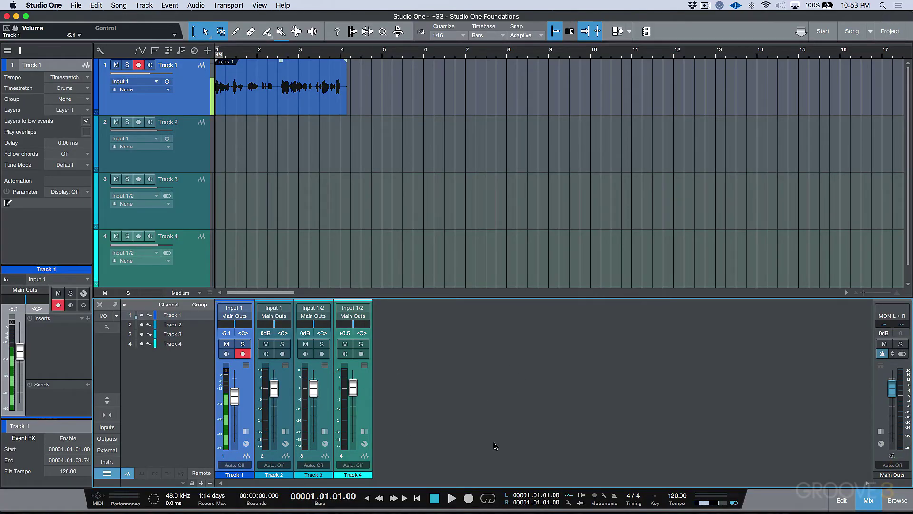
# Step: Open the browser, look through the Instruments list, and view Effects with the Softube folder collapsed
pyautogui.click(899, 500)
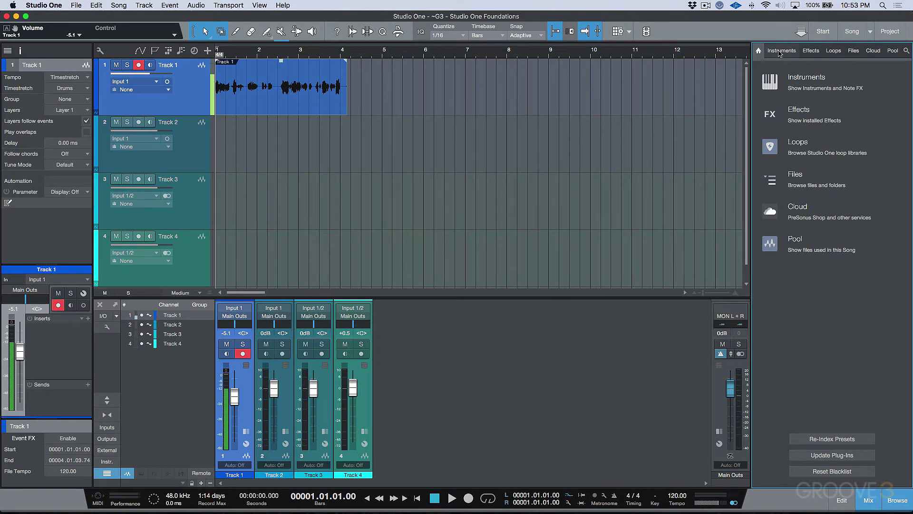
pyautogui.click(780, 54)
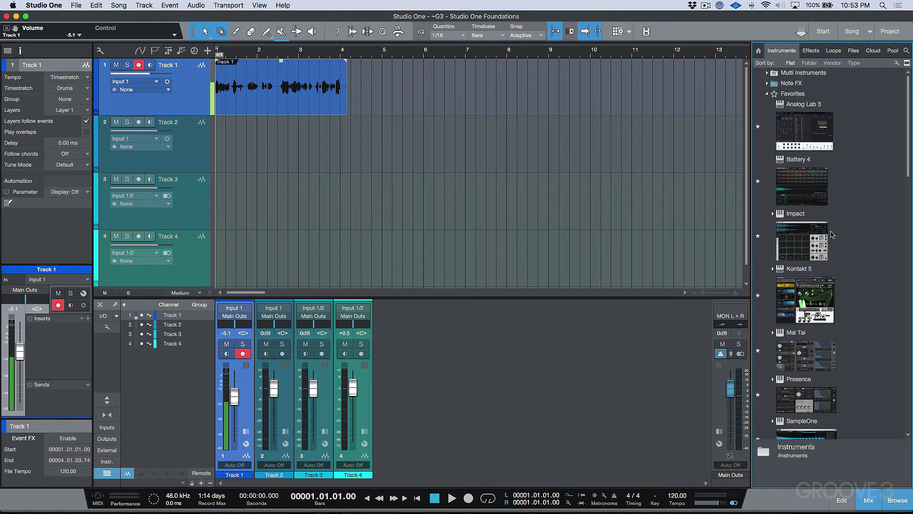
pyautogui.scroll(-15, 837, 192)
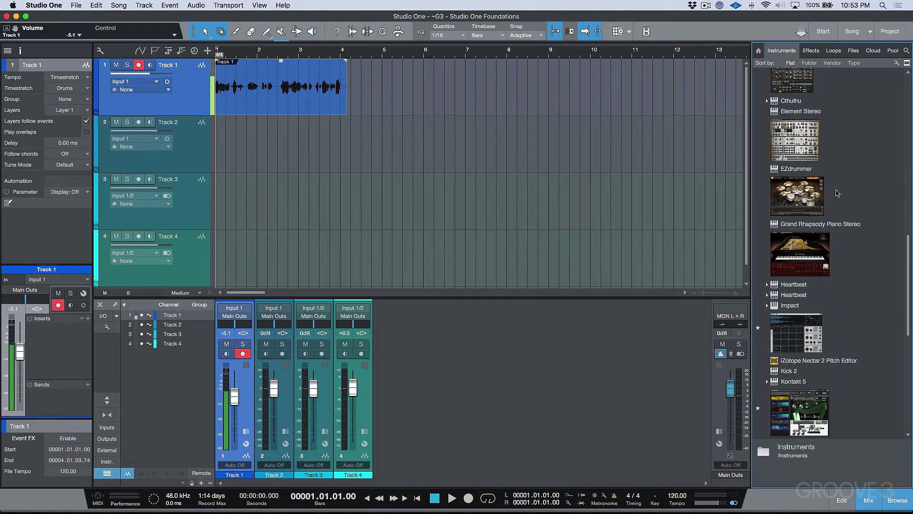
pyautogui.scroll(15, 837, 193)
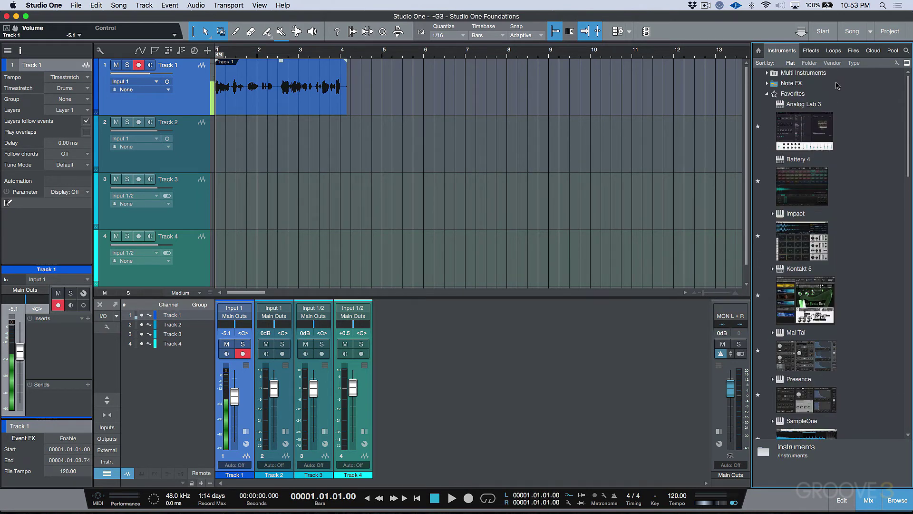
pyautogui.click(816, 52)
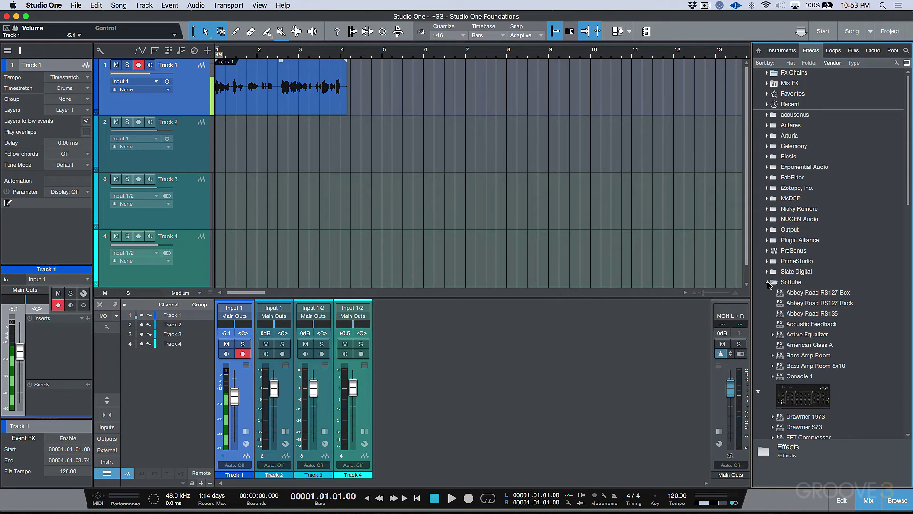
pyautogui.click(767, 282)
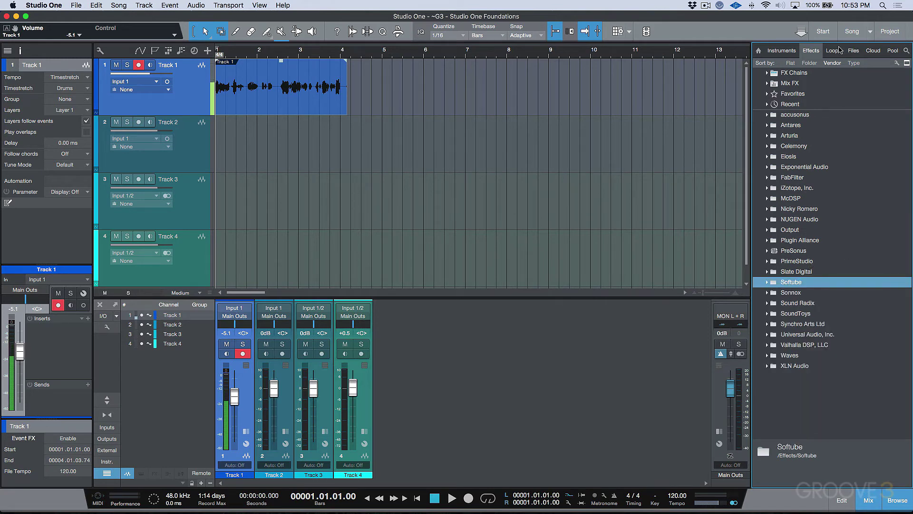
# Step: Look through the Loops and Files tabs, including Double Crossed and Sound Sets, then the Cloud list
pyautogui.click(838, 52)
pyautogui.click(858, 52)
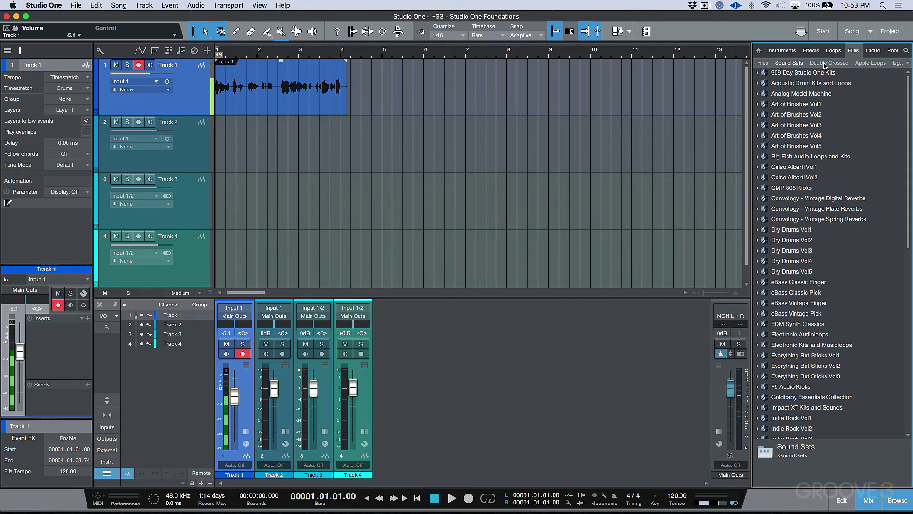
pyautogui.click(825, 64)
pyautogui.click(789, 63)
pyautogui.click(763, 63)
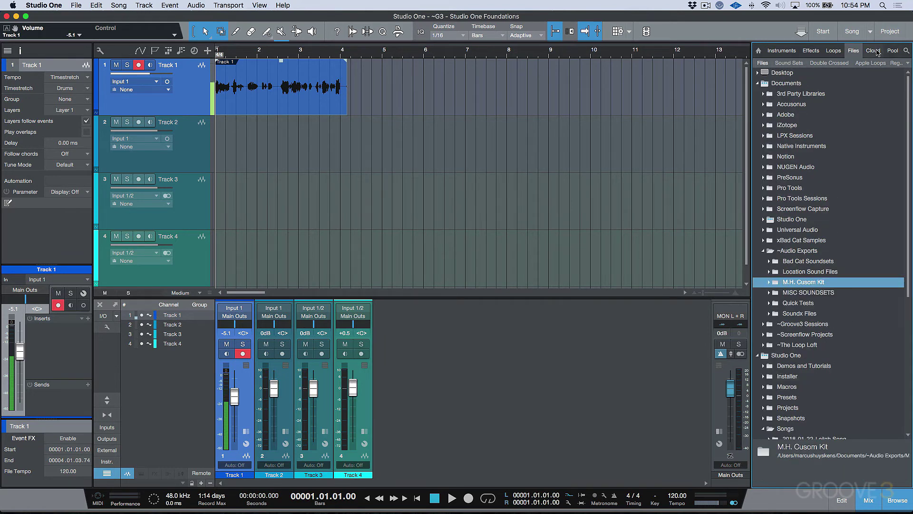
pyautogui.click(874, 51)
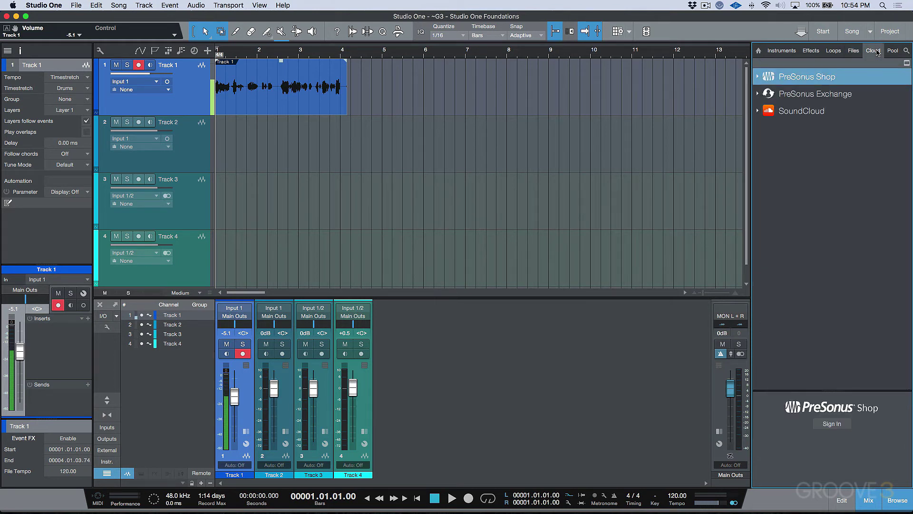
# Step: Check the song's files in the Pool, then return to the vendor-sorted Effects list
pyautogui.click(893, 51)
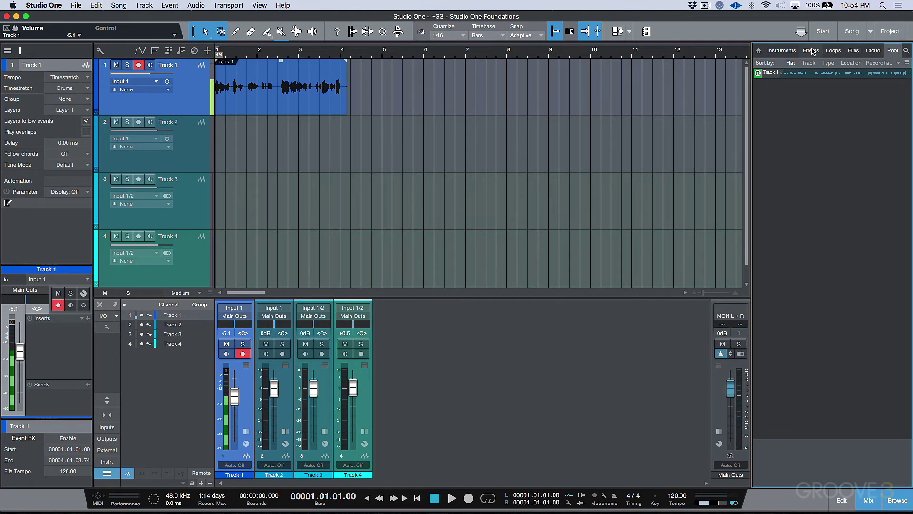
pyautogui.click(811, 51)
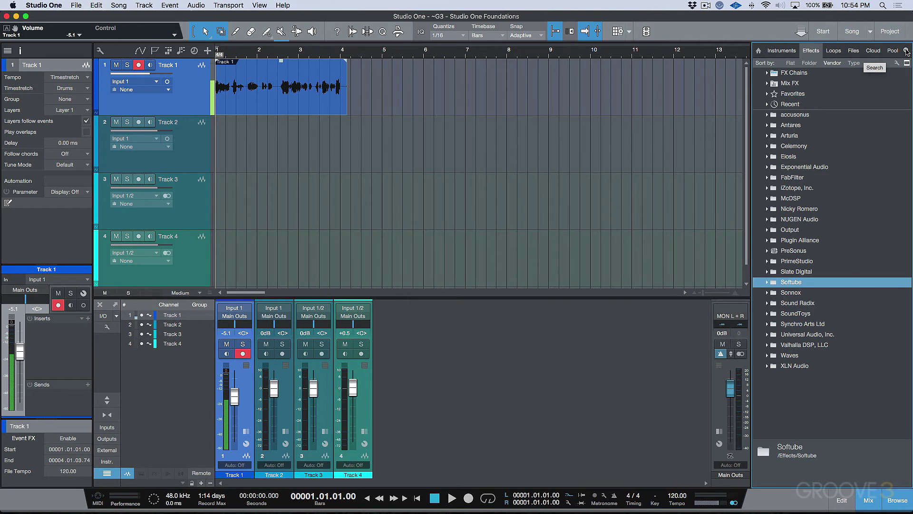
pyautogui.click(596, 382)
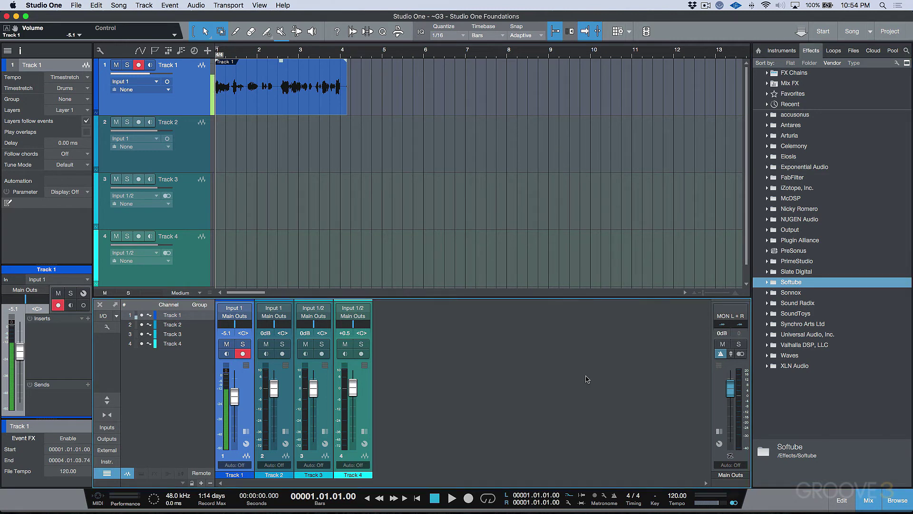
# Step: Close the browser and the mixing console so only the arrangement shows
pyautogui.click(872, 502)
pyautogui.press('F5')
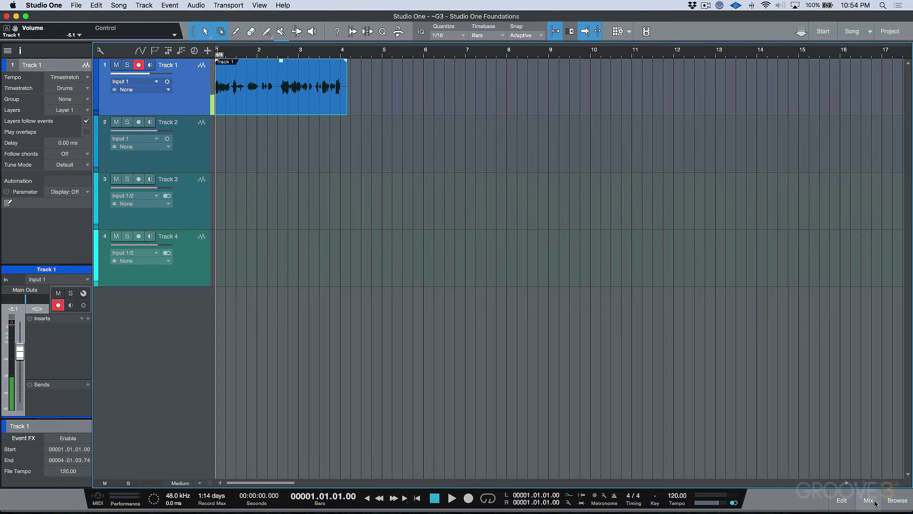
pyautogui.click(873, 501)
pyautogui.click(872, 500)
# Step: Toggle the Inspector off and on while selecting Tracks 2 and 3, then reopen the Effects browser
pyautogui.click(20, 52)
pyautogui.click(21, 51)
pyautogui.click(208, 160)
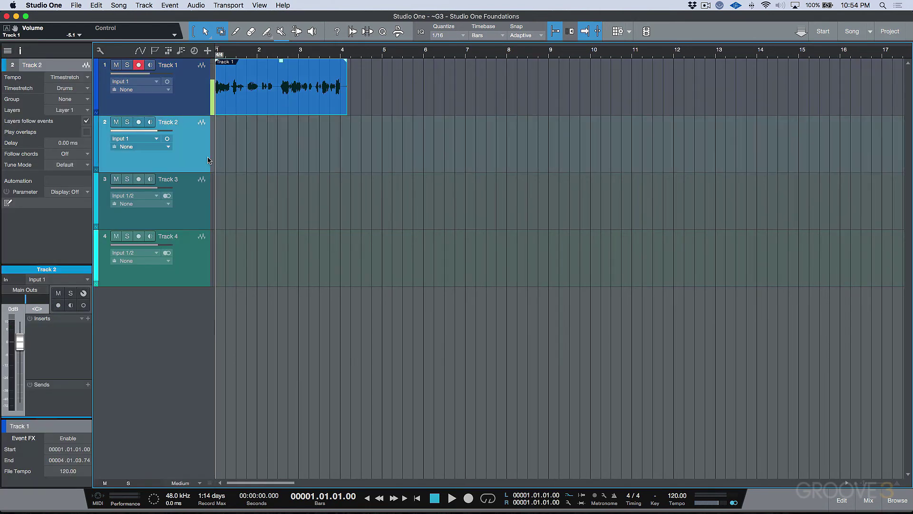
pyautogui.click(193, 189)
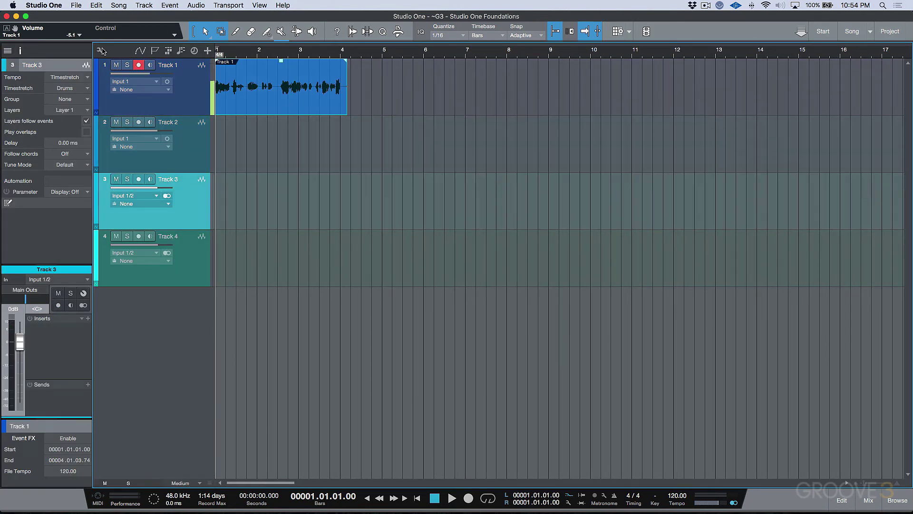
pyautogui.click(20, 51)
pyautogui.click(20, 52)
pyautogui.click(897, 502)
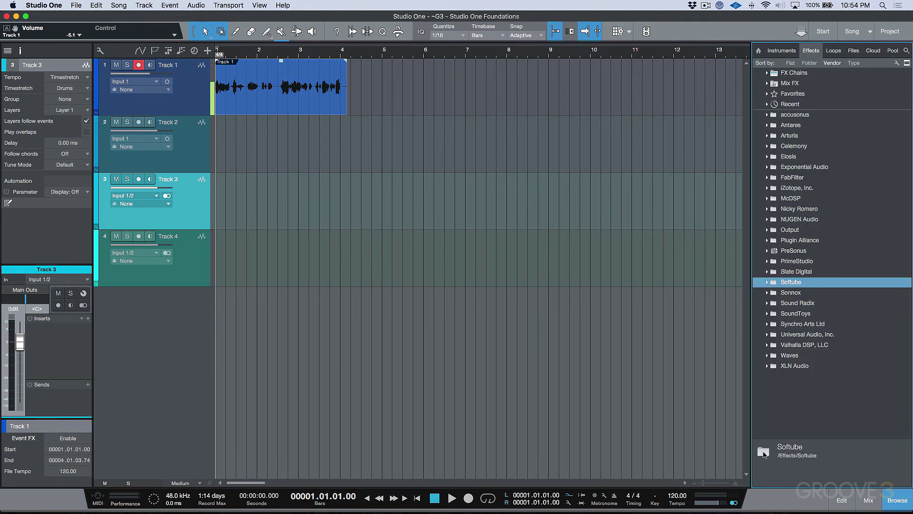
# Step: Close the browser and open the 1/16 Quantize panel, floating it briefly before docking it back
pyautogui.click(883, 499)
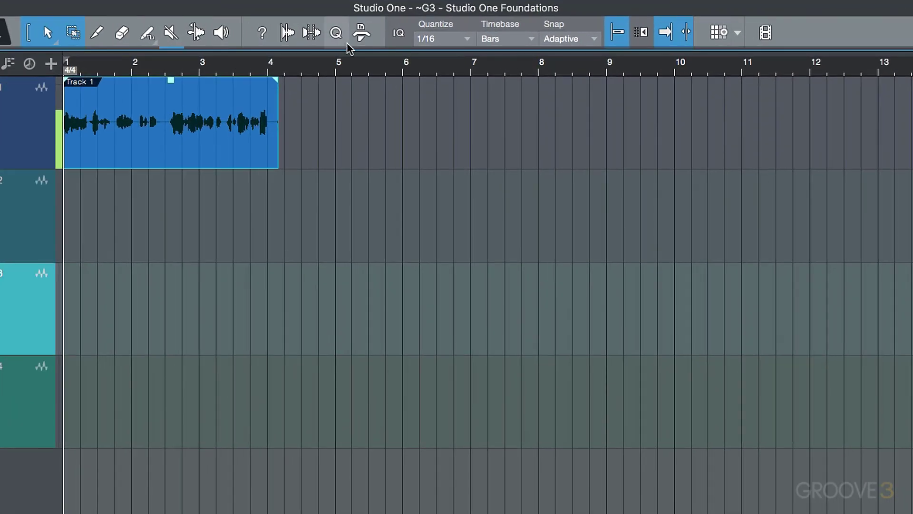
pyautogui.click(382, 32)
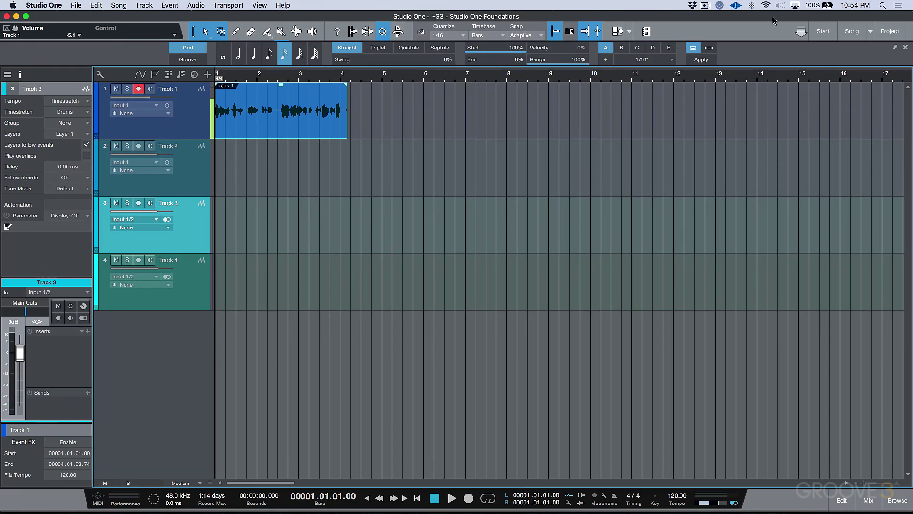
pyautogui.click(895, 48)
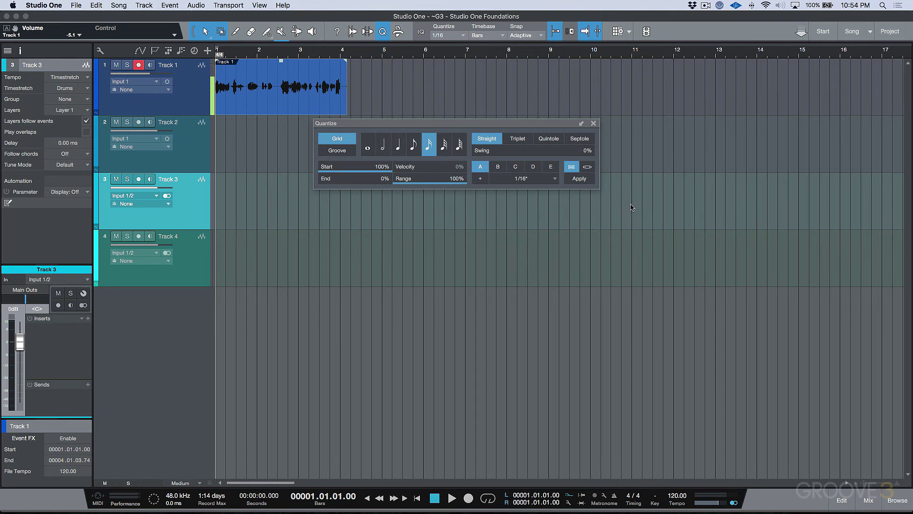
pyautogui.moveTo(549, 124); pyautogui.dragTo(543, 170)
pyautogui.click(575, 169)
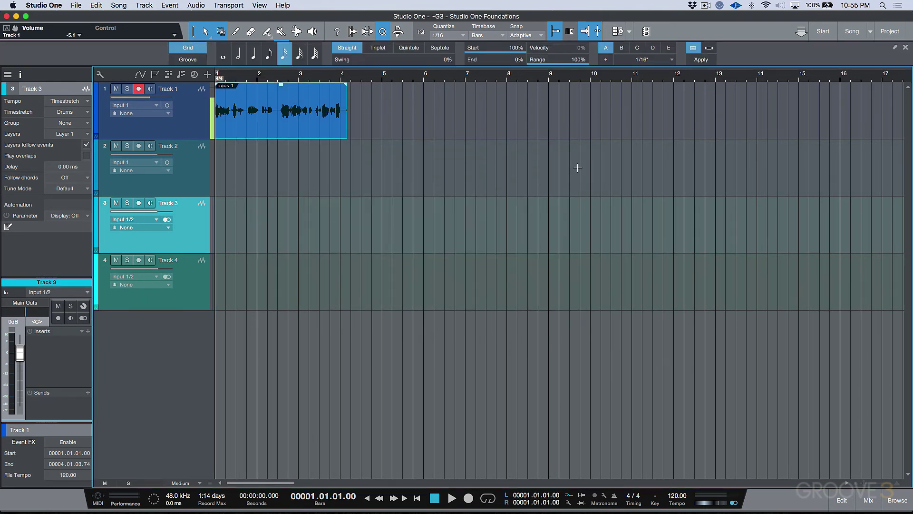
# Step: Close Quantize and open Strip Silence, float and re-dock it, then close it again
pyautogui.click(384, 32)
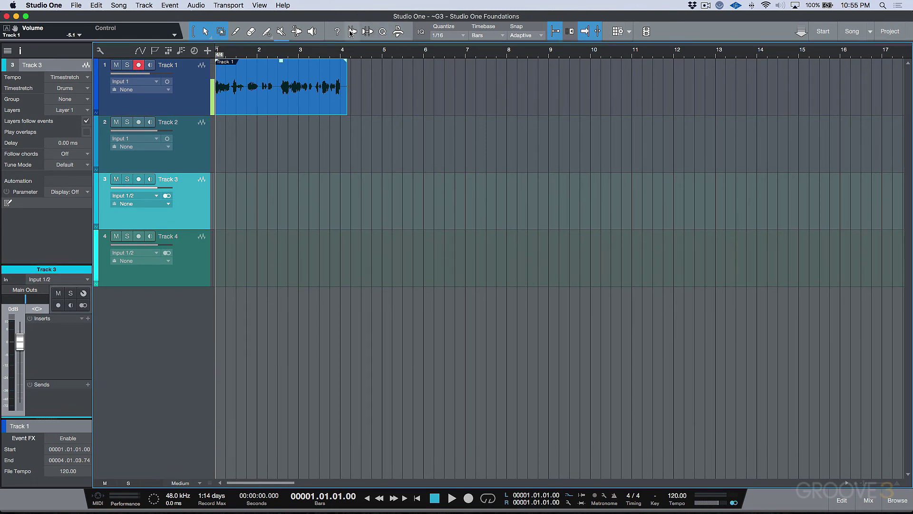
pyautogui.click(366, 32)
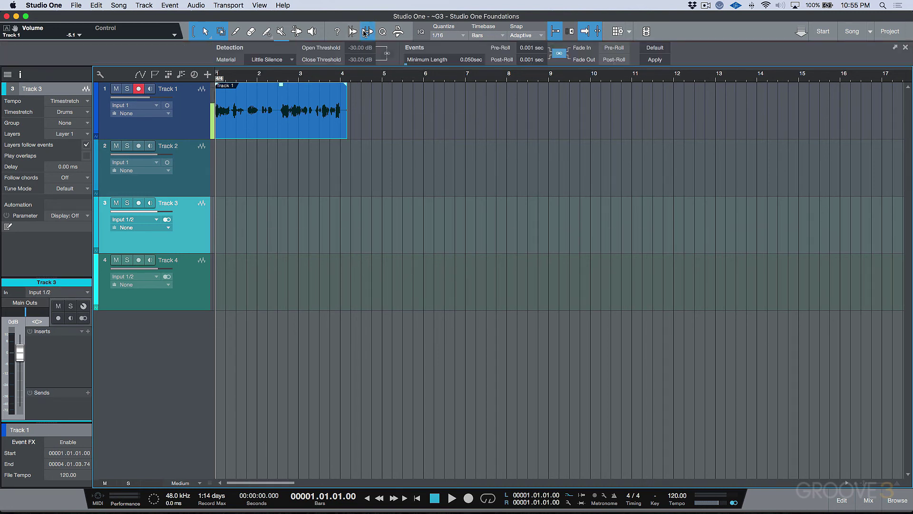
pyautogui.click(895, 47)
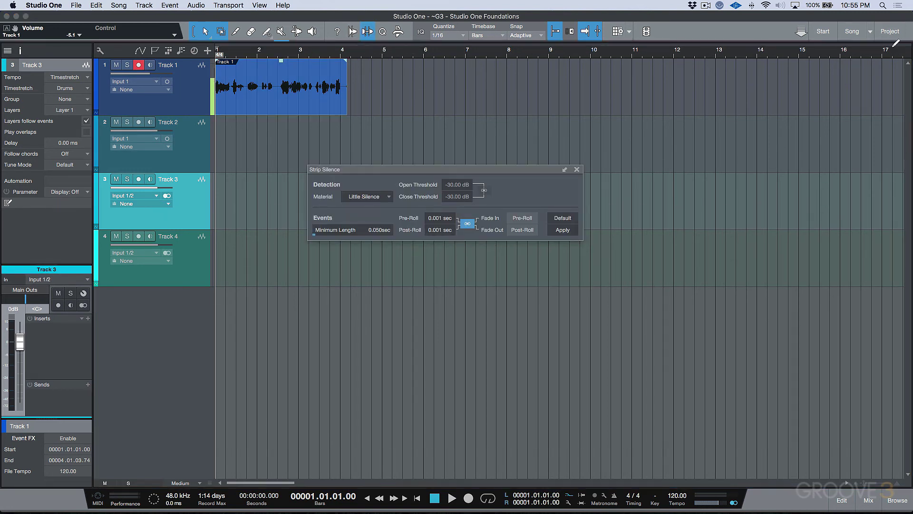
pyautogui.moveTo(570, 165)
pyautogui.mouseDown()
pyautogui.moveTo(712, 164)
pyautogui.moveTo(582, 165)
pyautogui.mouseUp()
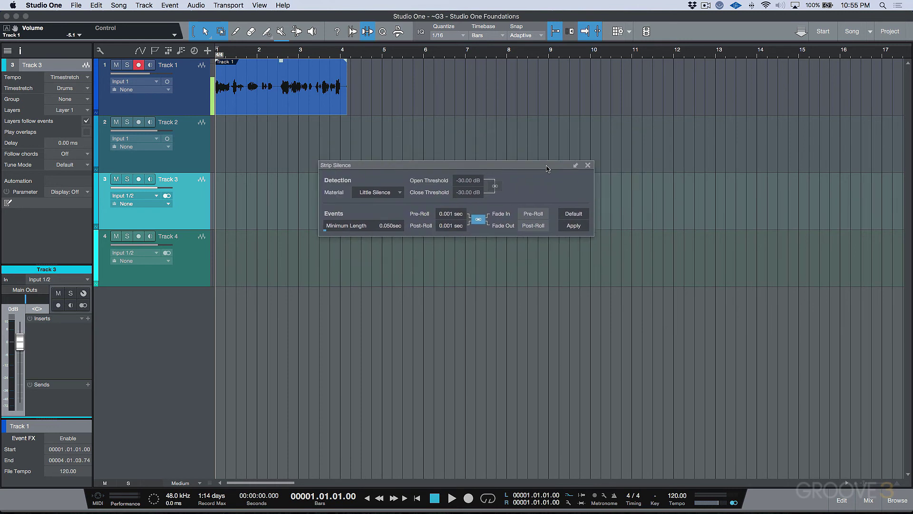
pyautogui.click(576, 165)
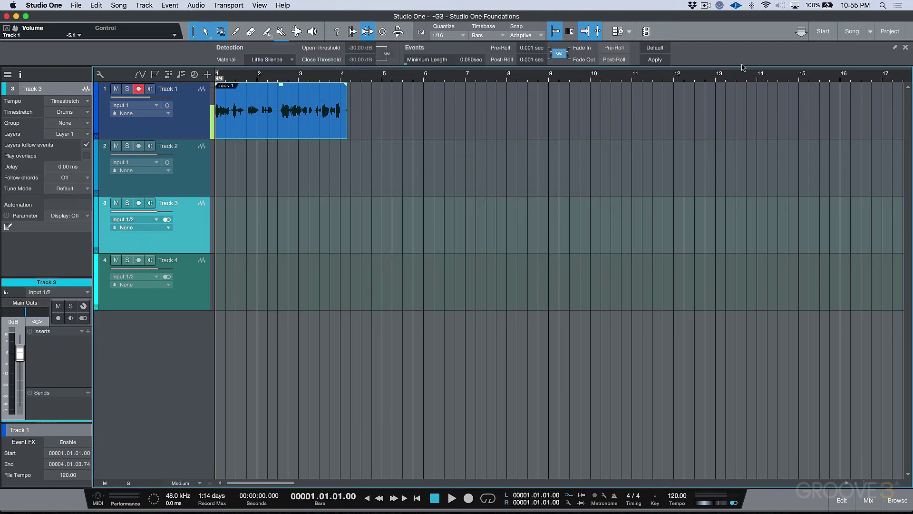
pyautogui.click(367, 34)
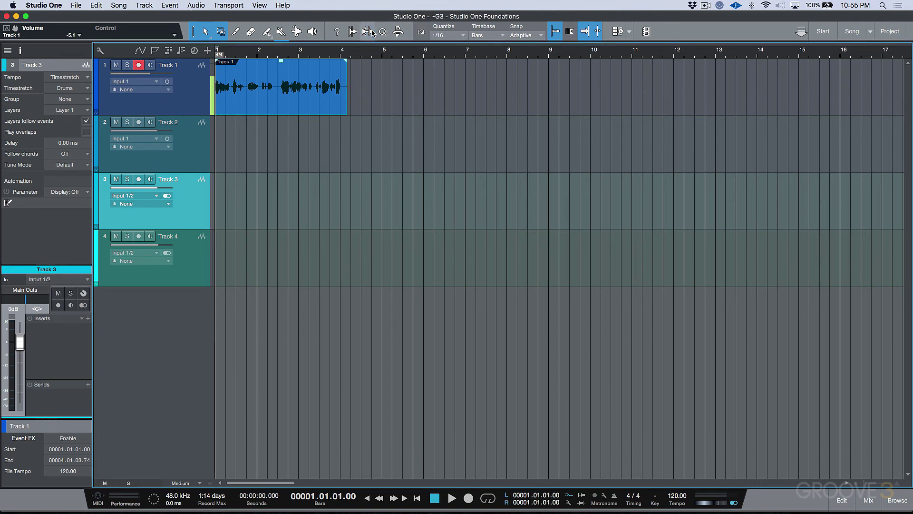
pyautogui.click(368, 35)
pyautogui.click(369, 35)
# Step: Open the Audio Bend panel, float it, and dock it back in place
pyautogui.click(352, 31)
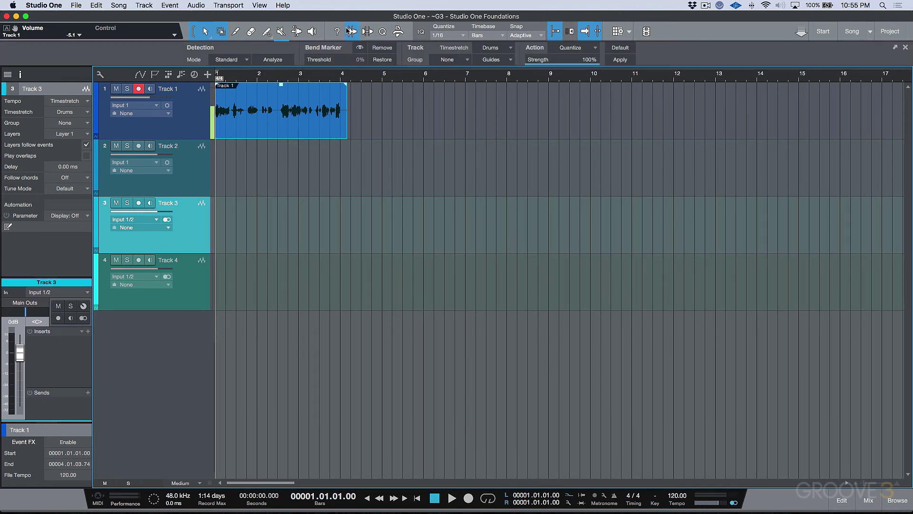
pyautogui.click(895, 47)
pyautogui.click(521, 165)
# Step: Drag Impact from the browser's Instruments list into the arrangement to create track 5
pyautogui.click(898, 501)
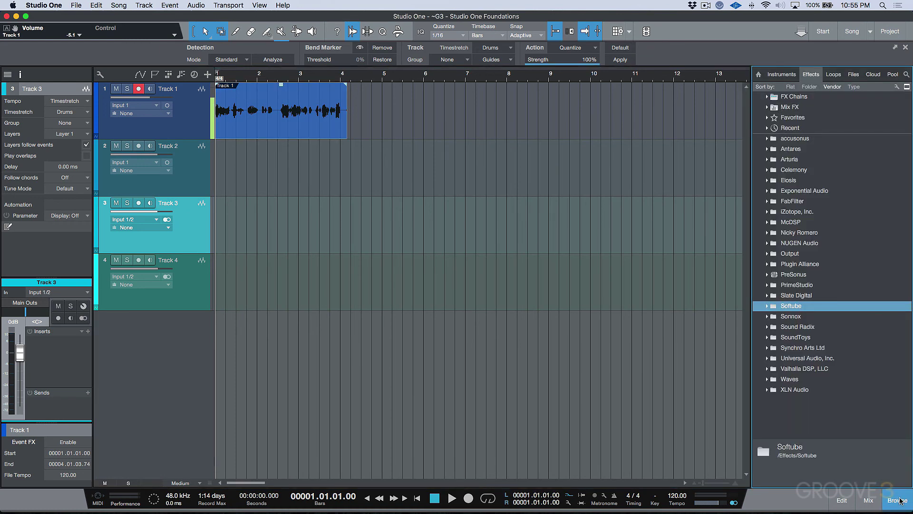
pyautogui.click(785, 74)
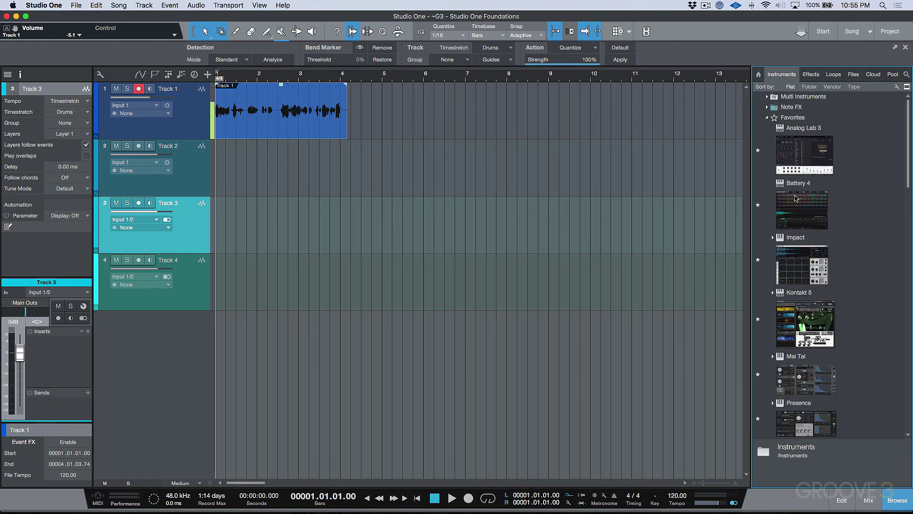
pyautogui.moveTo(800, 272); pyautogui.dragTo(436, 370)
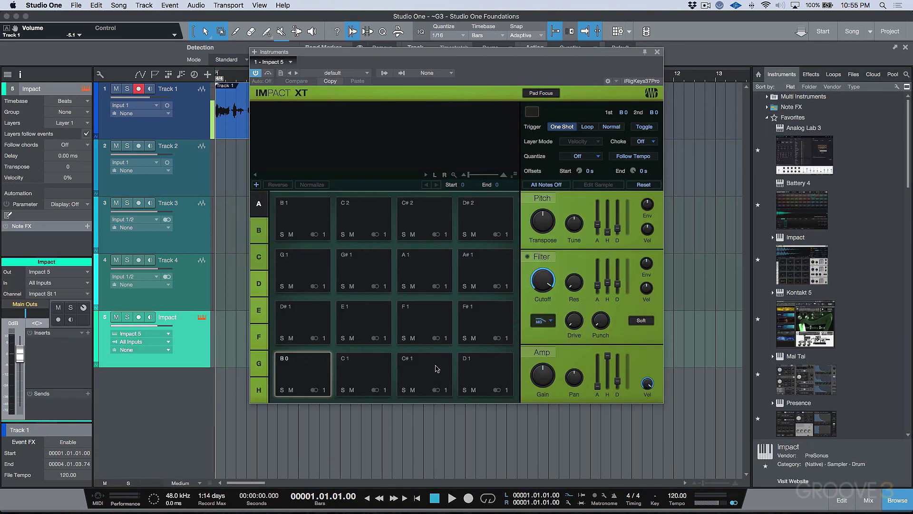
pyautogui.click(658, 51)
# Step: Create a one-bar part at bar 2 on the Impact track and draw nine notes
pyautogui.doubleClick(278, 366)
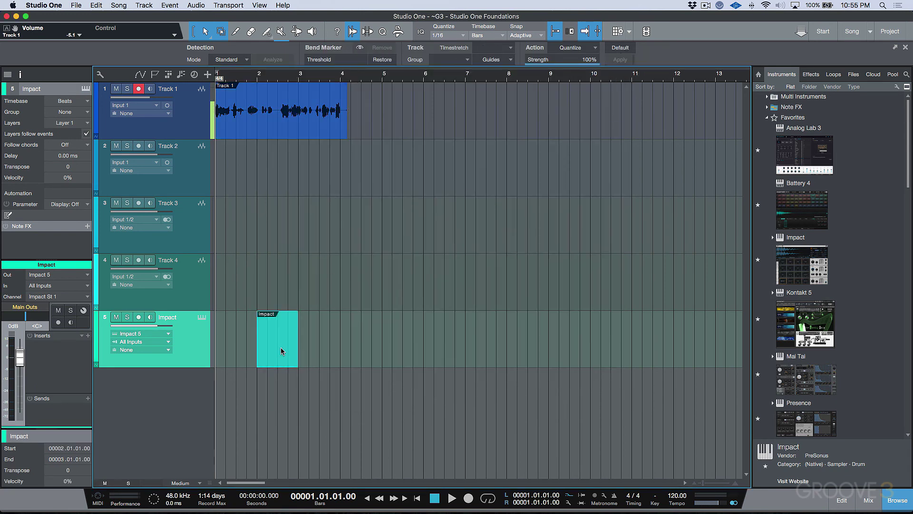
pyautogui.doubleClick(281, 351)
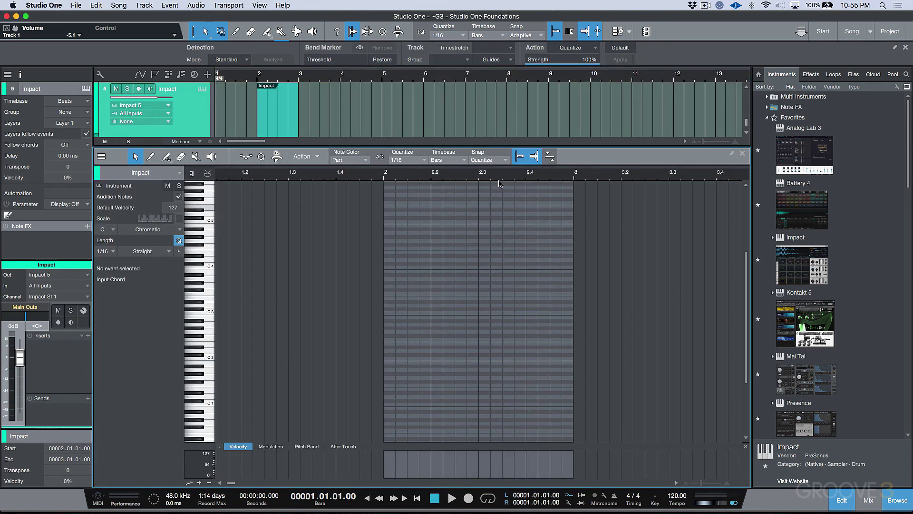
pyautogui.click(389, 290)
pyautogui.click(413, 305)
pyautogui.click(424, 316)
pyautogui.click(460, 286)
pyautogui.click(472, 267)
pyautogui.click(508, 294)
pyautogui.click(531, 328)
pyautogui.click(543, 301)
pyautogui.click(555, 274)
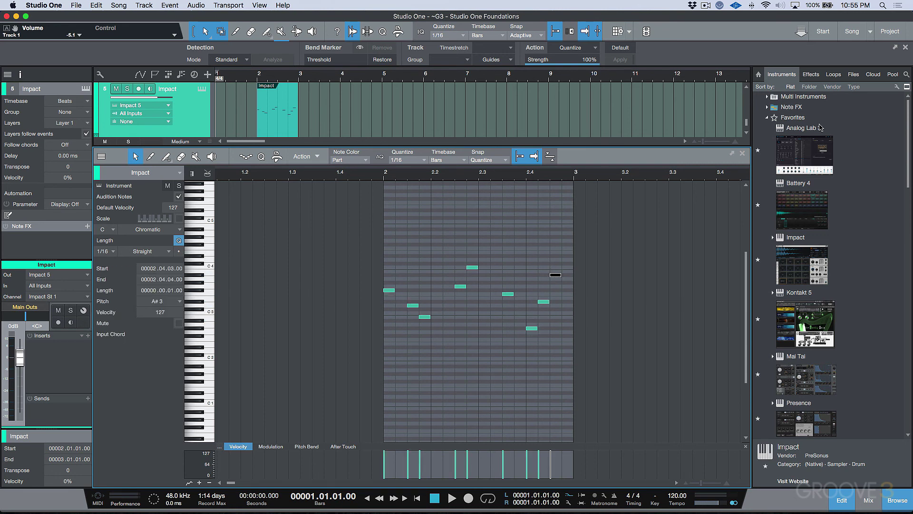
pyautogui.click(896, 503)
# Step: Open Track 1's audio and the Impact part in the editor, close both, then close Audio Bend
pyautogui.click(905, 155)
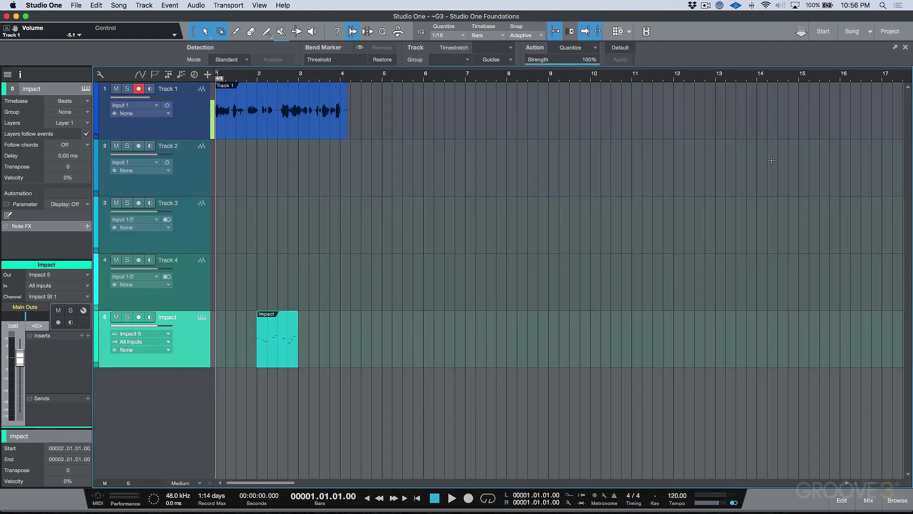
pyautogui.doubleClick(312, 132)
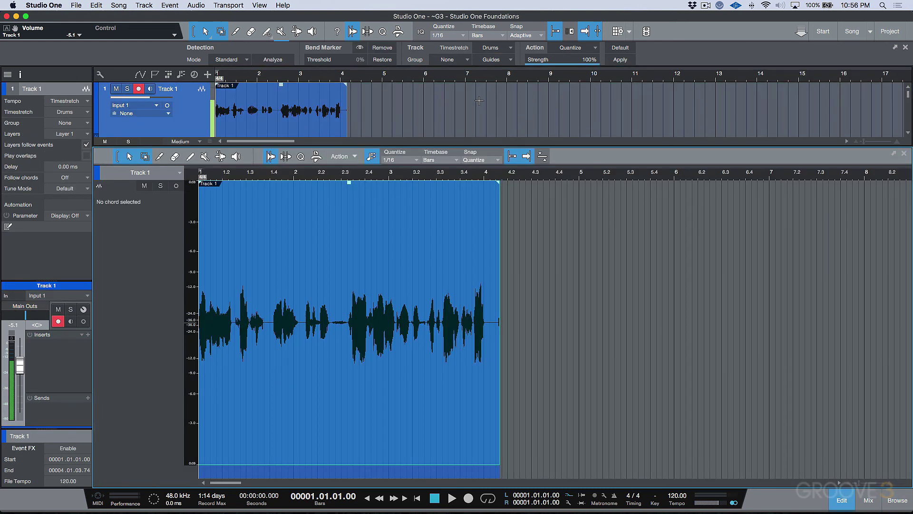
pyautogui.click(904, 153)
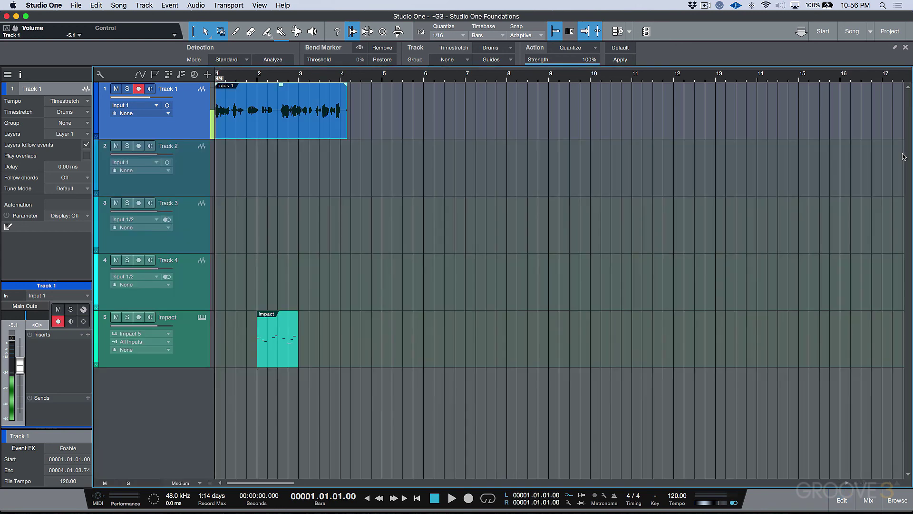
pyautogui.doubleClick(275, 358)
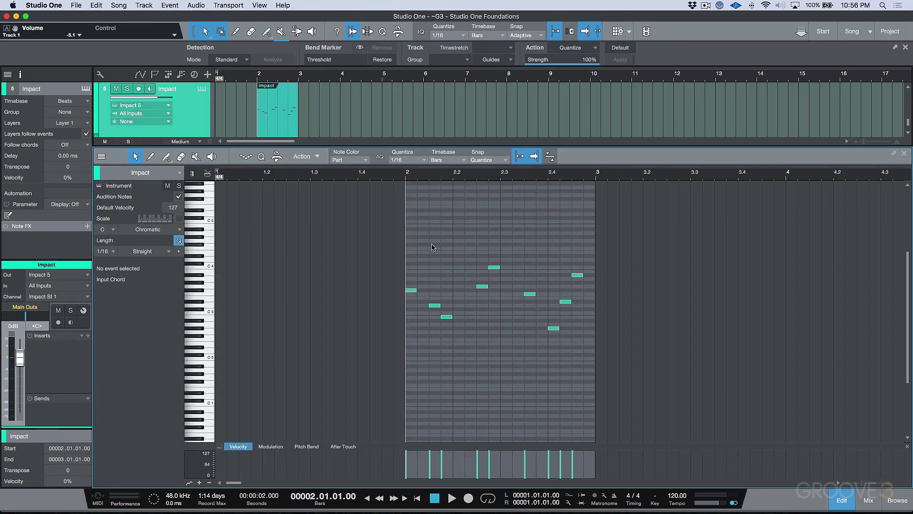
pyautogui.click(905, 154)
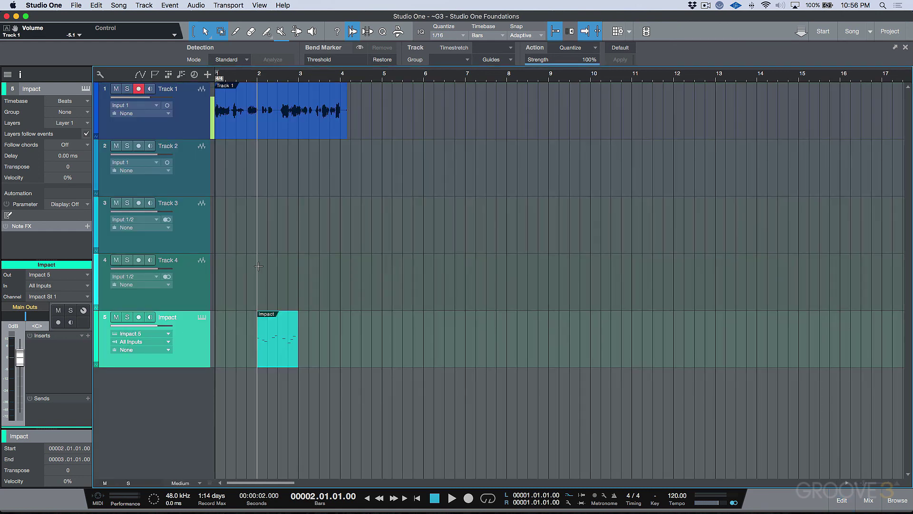
pyautogui.click(352, 32)
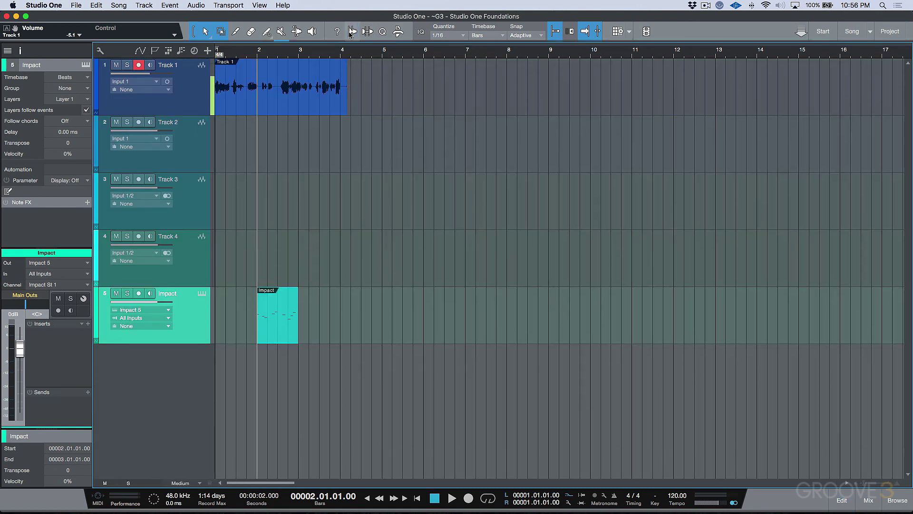